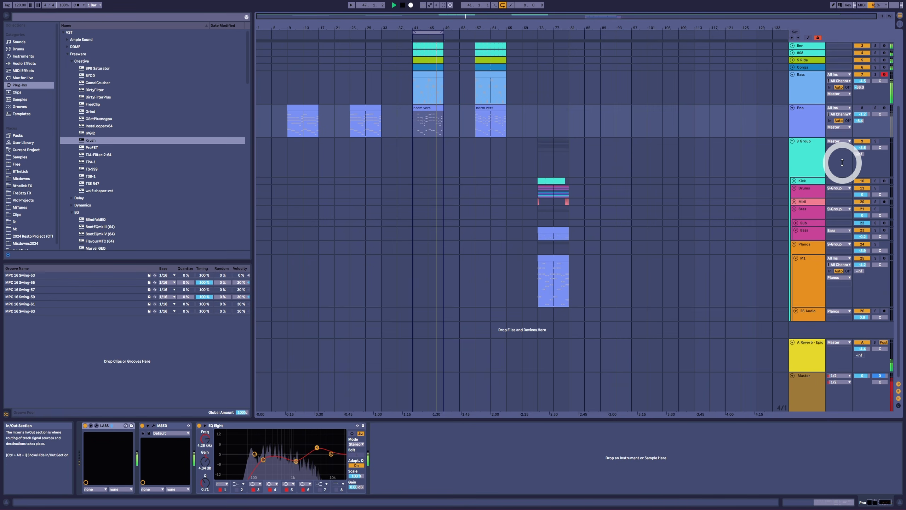
Clear the plug-in browser search and play back the Pno clip starting at bar 41.
{"action": "left_click", "coordinate": [867, 109]}
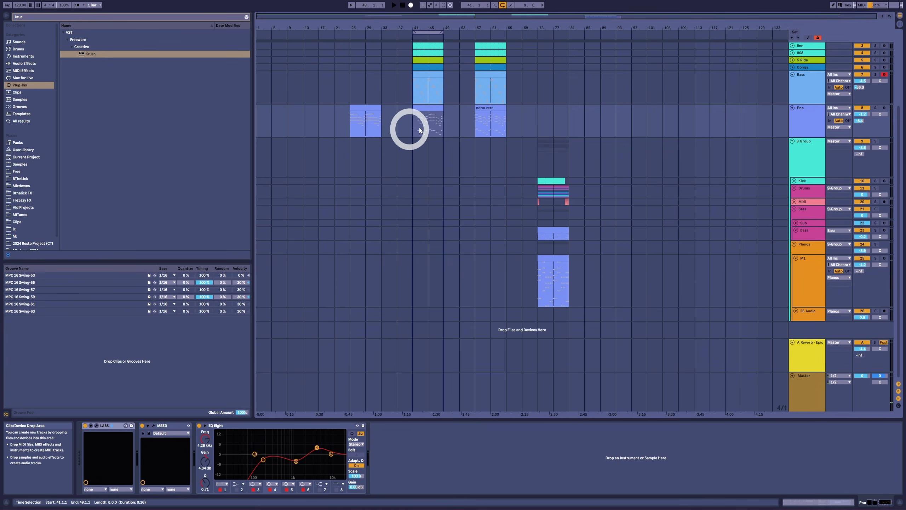
{"action": "left_click", "coordinate": [425, 108]}
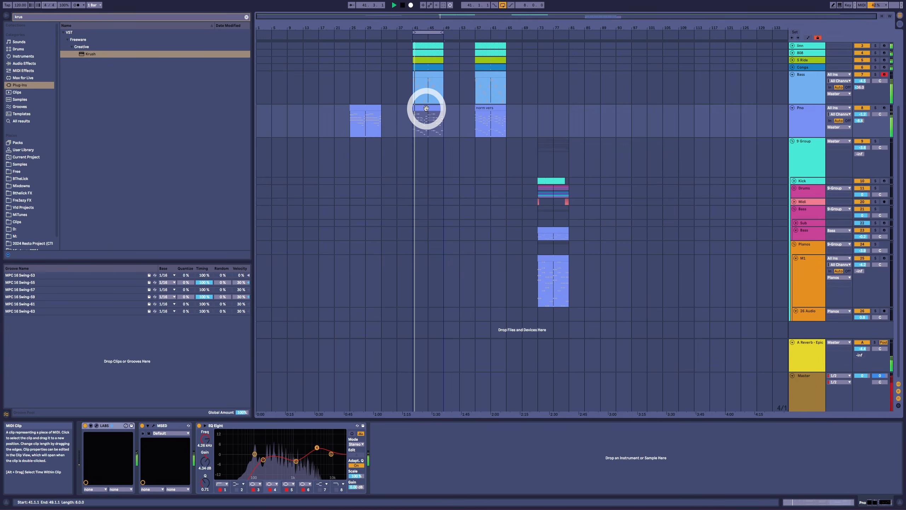
{"action": "left_click", "coordinate": [246, 17]}
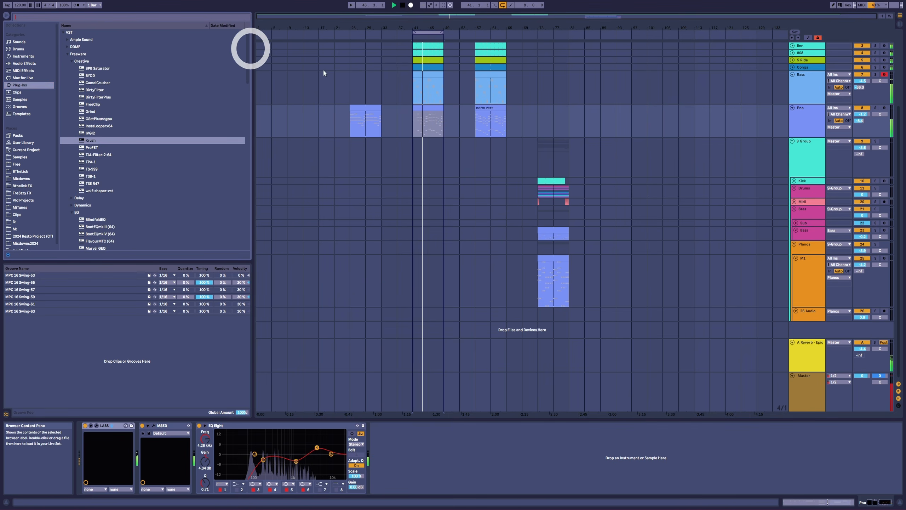
{"action": "left_click", "coordinate": [486, 128]}
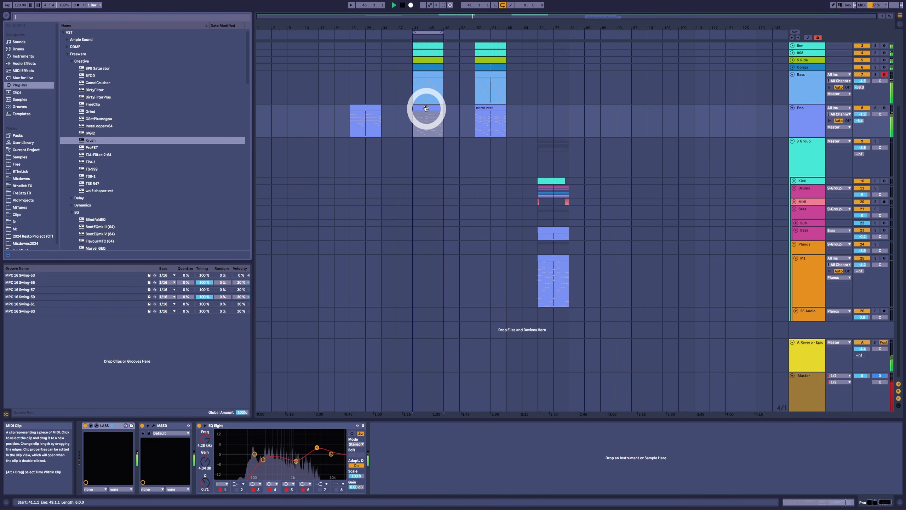
{"action": "key", "text": "space"}
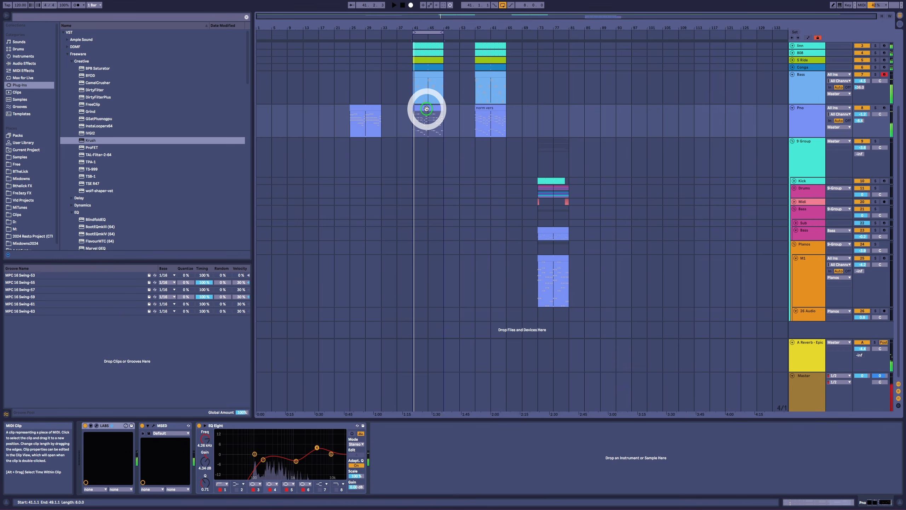
Open the Pno clip at bar 41 for note editing and audition the white keys from A1 up to G2.
{"action": "double_click", "coordinate": [429, 110]}
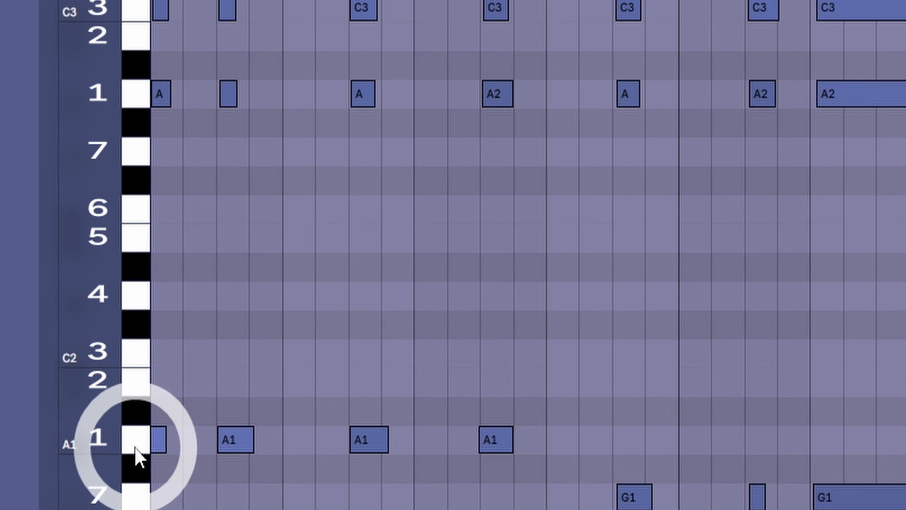
{"action": "left_click", "coordinate": [134, 447]}
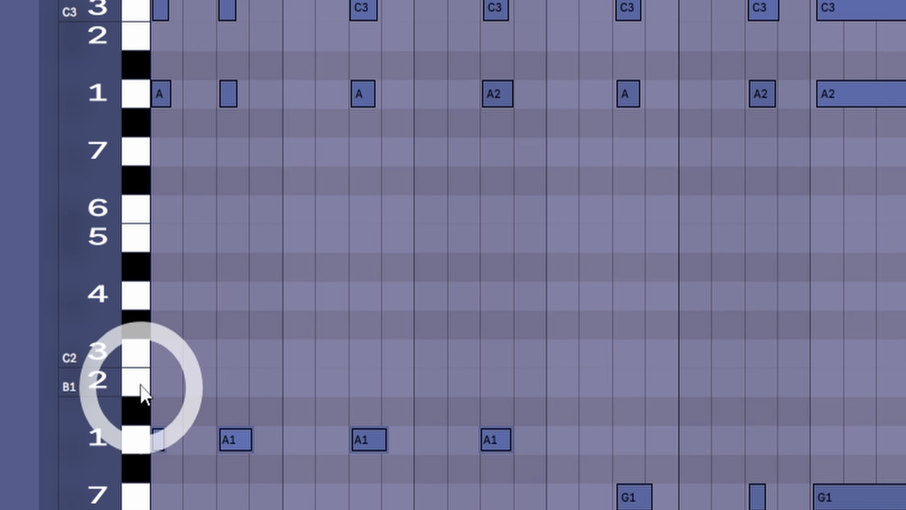
{"action": "left_click", "coordinate": [138, 353]}
{"action": "left_click", "coordinate": [138, 301]}
{"action": "left_click", "coordinate": [134, 264]}
{"action": "left_click", "coordinate": [138, 207]}
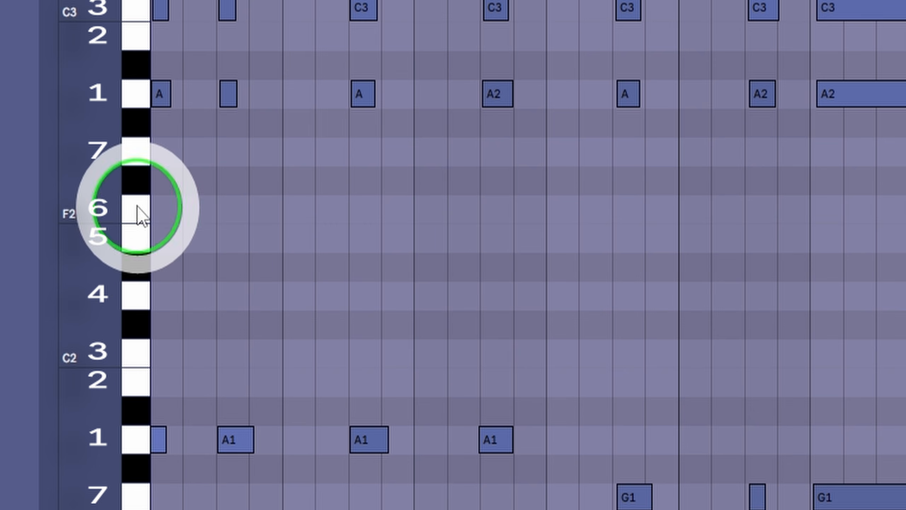
{"action": "left_click", "coordinate": [139, 155]}
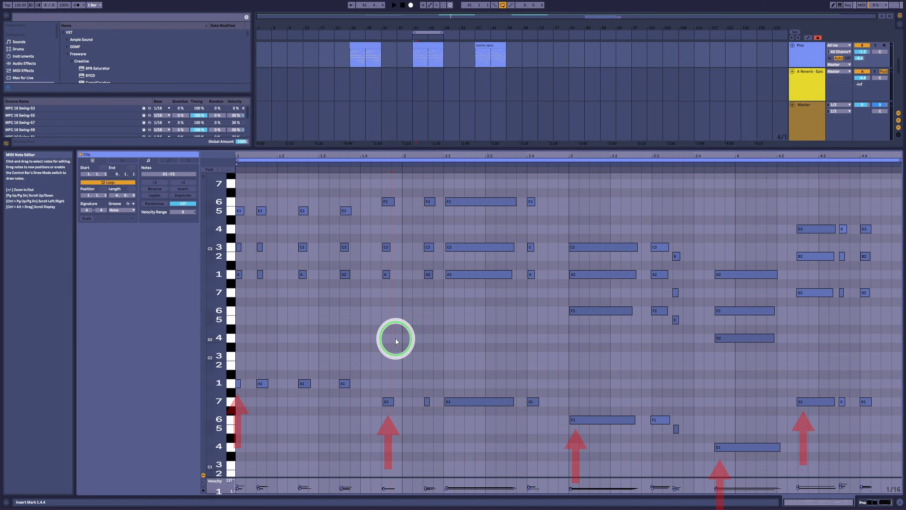
Select the clip's bass notes group by group, from the A1 notes through to the final G1 notes.
{"action": "left_click_drag", "start_coordinate": [396, 341], "coordinate": [174, 437]}
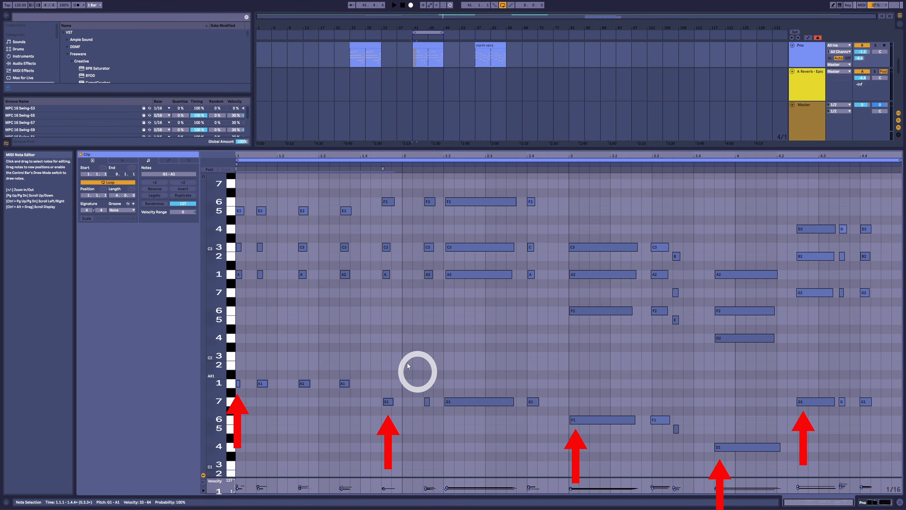
{"action": "left_click_drag", "start_coordinate": [384, 367], "coordinate": [569, 457]}
{"action": "left_click_drag", "start_coordinate": [574, 389], "coordinate": [690, 462]}
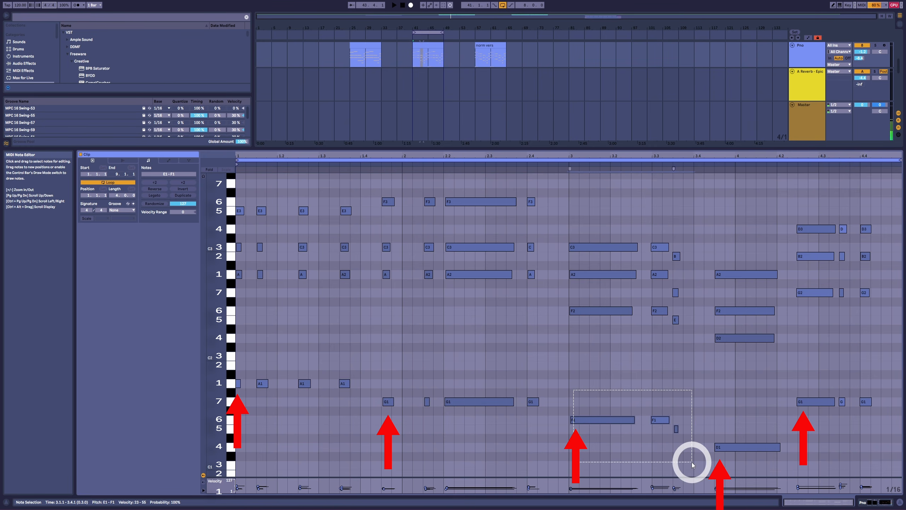
{"action": "left_click_drag", "start_coordinate": [802, 365], "coordinate": [901, 444]}
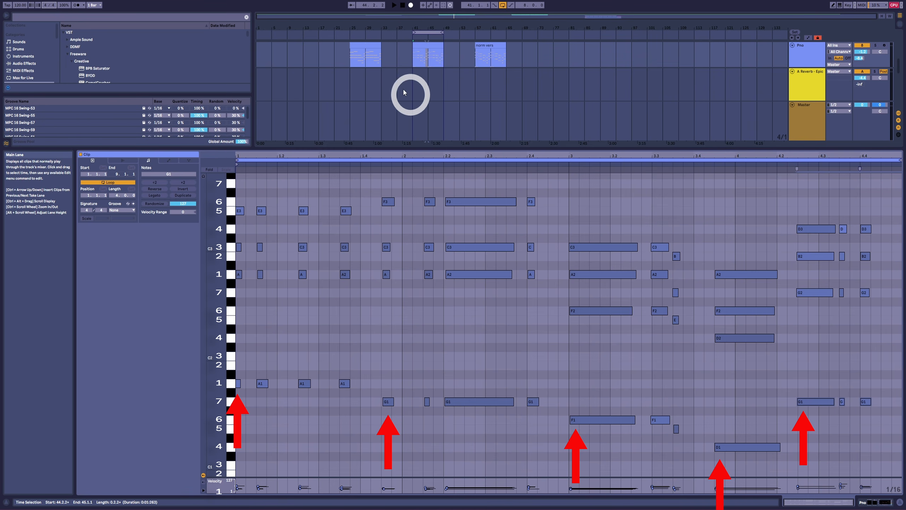
Show the sustained block-chord clip at bar 25 in the note editor and play it back.
{"action": "left_click", "coordinate": [370, 54]}
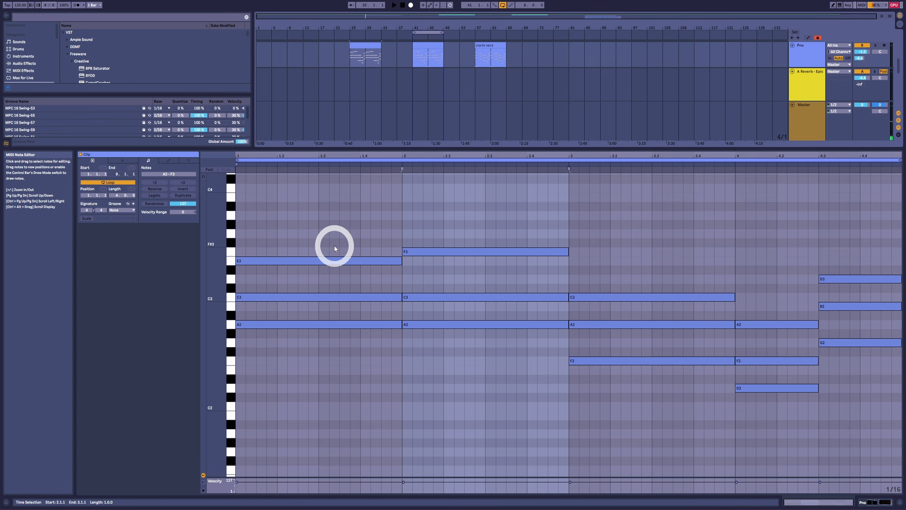
{"action": "key", "text": "space"}
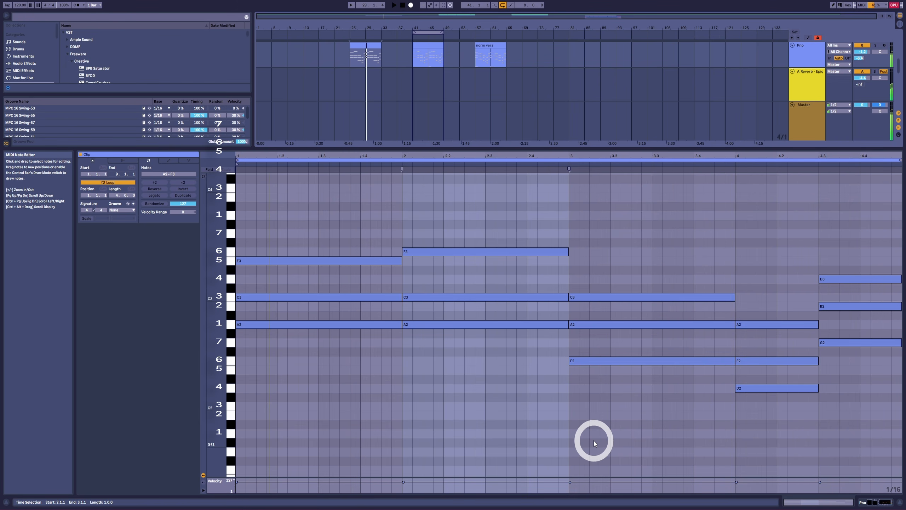
{"action": "scroll", "coordinate": [308, 317], "scroll_direction": "down", "scroll_amount": 2}
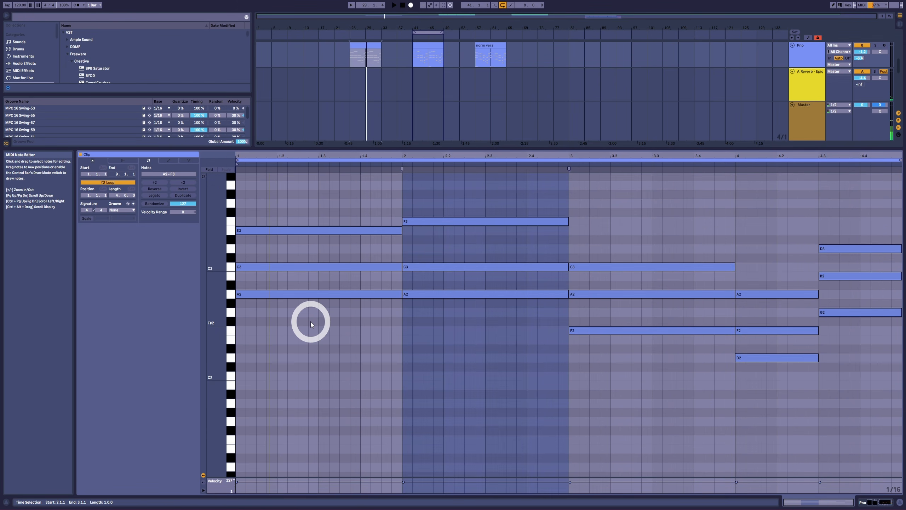
{"action": "key", "text": "space"}
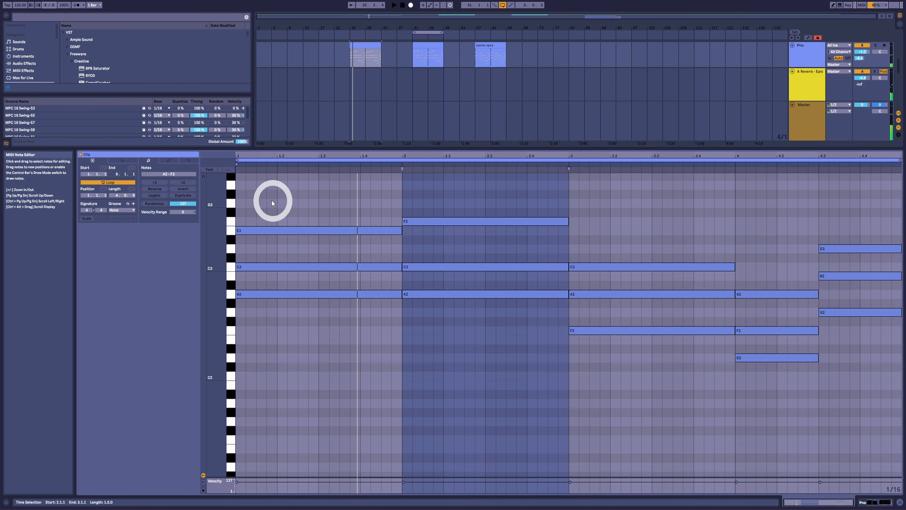
Select each of the five block chords in turn, from the opening A2–C3–E3 to the closing G2–B2–D3.
{"action": "left_click_drag", "start_coordinate": [266, 207], "coordinate": [304, 394]}
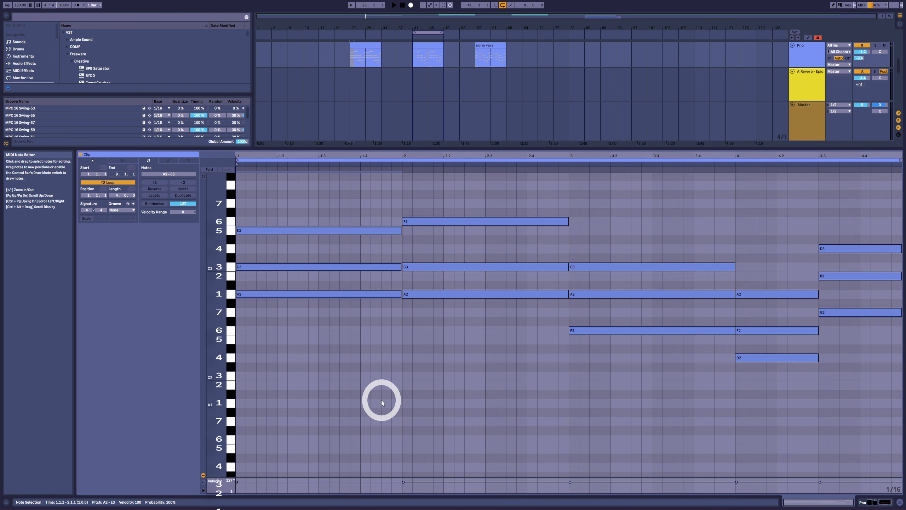
{"action": "left_click_drag", "start_coordinate": [465, 192], "coordinate": [453, 362]}
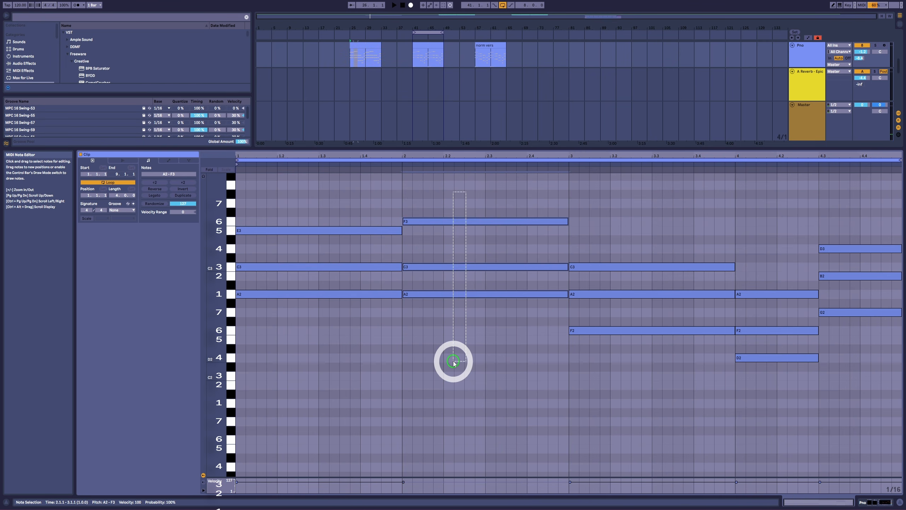
{"action": "left_click_drag", "start_coordinate": [633, 223], "coordinate": [643, 413]}
{"action": "left_click_drag", "start_coordinate": [772, 251], "coordinate": [808, 452]}
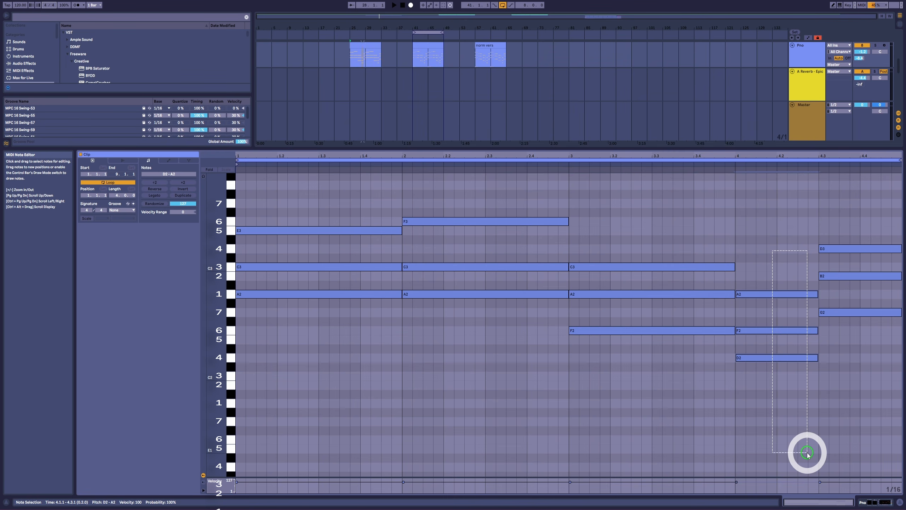
{"action": "left_click_drag", "start_coordinate": [849, 204], "coordinate": [855, 387]}
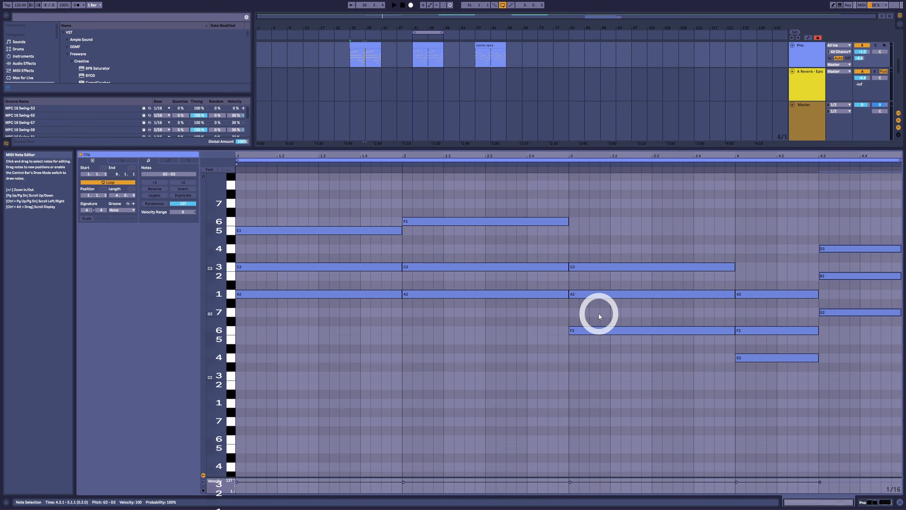
Compare the second and third block chords by selecting each one, including the second chord's top F3.
{"action": "left_click_drag", "start_coordinate": [471, 188], "coordinate": [465, 352]}
{"action": "left_click_drag", "start_coordinate": [656, 224], "coordinate": [634, 359]}
{"action": "left_click_drag", "start_coordinate": [467, 197], "coordinate": [467, 231]}
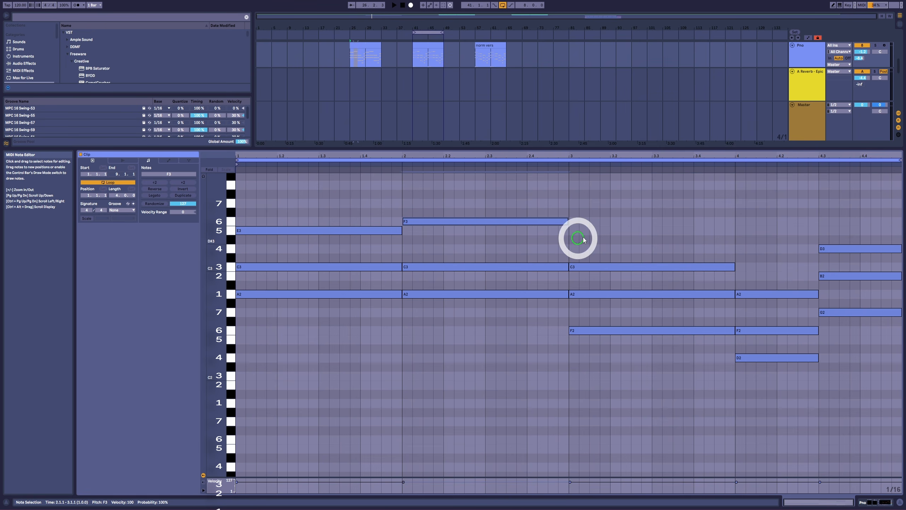
{"action": "left_click_drag", "start_coordinate": [603, 225], "coordinate": [602, 350]}
Try the second chord's F3 an octave lower at F2, restore it to F3, and listen to the chord.
{"action": "left_click", "coordinate": [500, 222]}
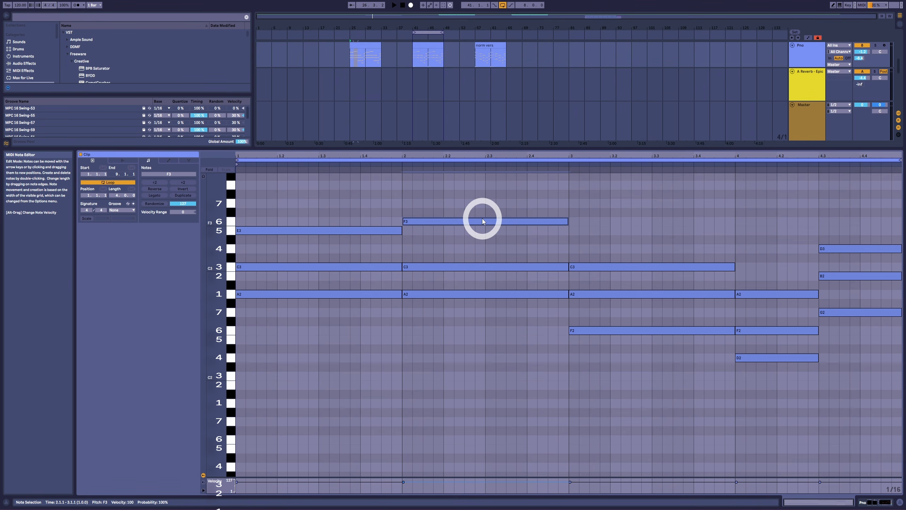
{"action": "key", "text": "shift+Down"}
{"action": "left_click_drag", "start_coordinate": [485, 200], "coordinate": [488, 384]}
{"action": "left_click_drag", "start_coordinate": [472, 319], "coordinate": [469, 352]}
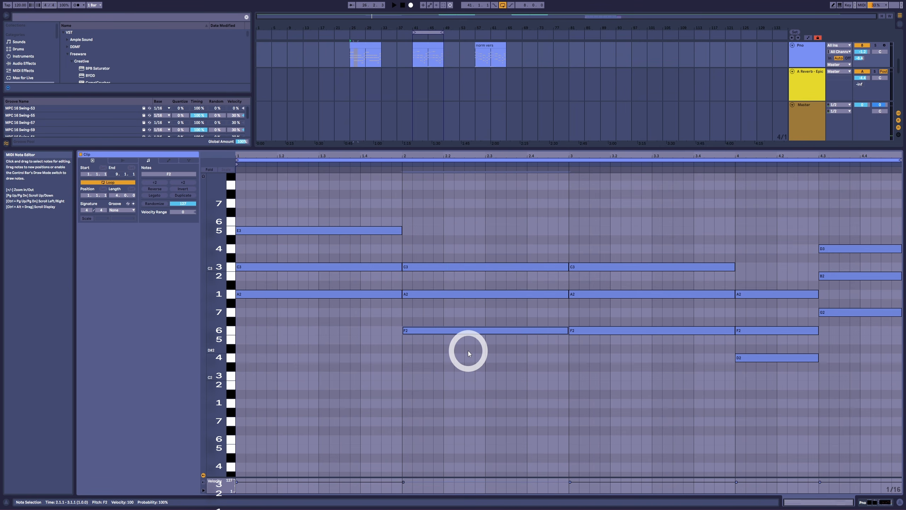
{"action": "key", "text": "shift+Up"}
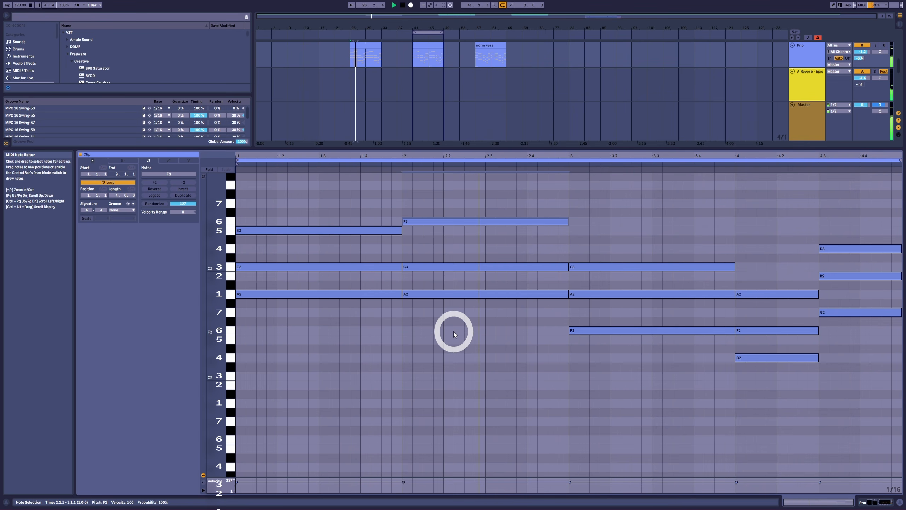
{"action": "key", "text": "space"}
Examine the second chord's A2 and F3 individually, and select the block chords one by one through the last.
{"action": "left_click_drag", "start_coordinate": [454, 331], "coordinate": [457, 288]}
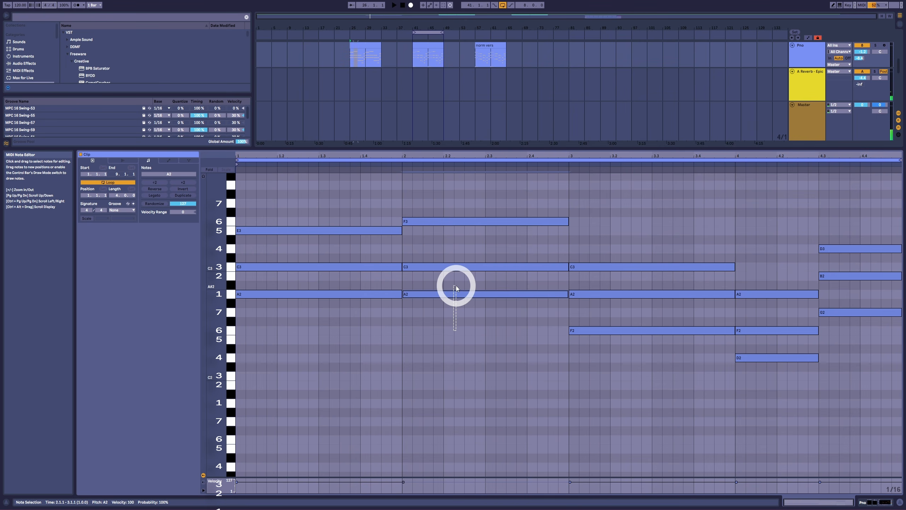
{"action": "left_click", "coordinate": [453, 220]}
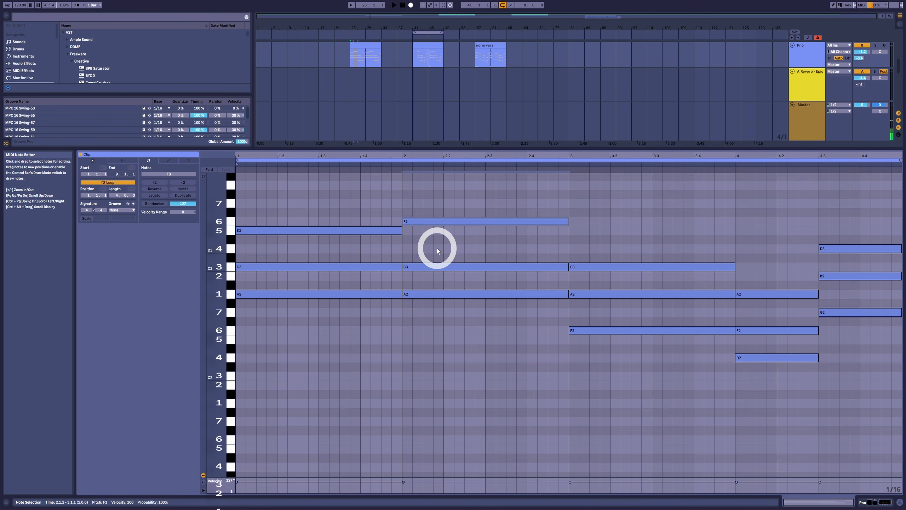
{"action": "left_click_drag", "start_coordinate": [446, 190], "coordinate": [419, 352]}
{"action": "left_click_drag", "start_coordinate": [605, 222], "coordinate": [593, 352]}
{"action": "left_click_drag", "start_coordinate": [455, 189], "coordinate": [454, 387]}
{"action": "left_click_drag", "start_coordinate": [313, 186], "coordinate": [280, 410]}
{"action": "left_click_drag", "start_coordinate": [443, 194], "coordinate": [452, 349]}
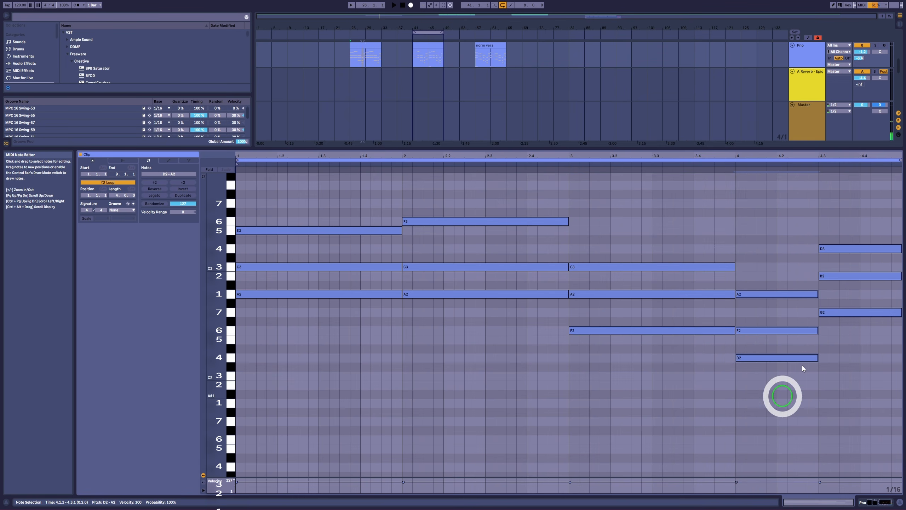
{"action": "left_click_drag", "start_coordinate": [870, 214], "coordinate": [878, 368]}
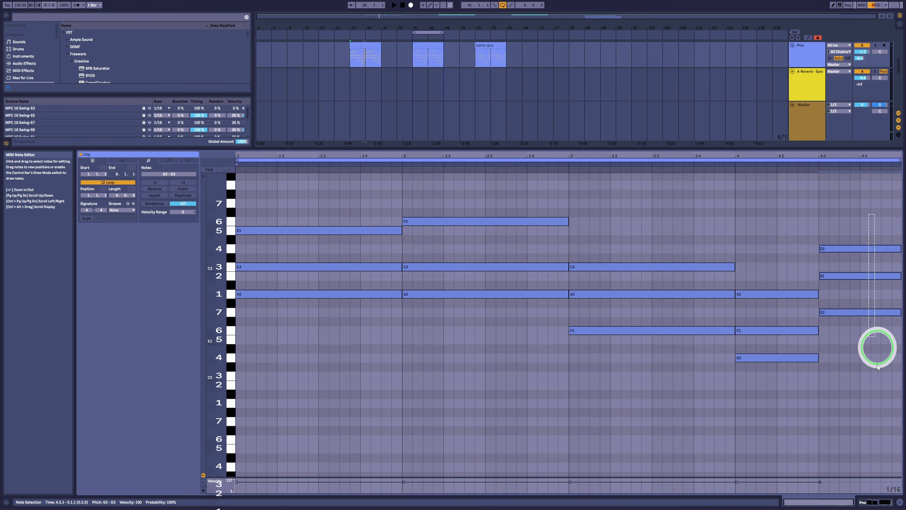
Add bass notes by duplicating the first chord's A2 down to A1 and the third chord's F2 down to F1.
{"action": "left_click", "coordinate": [309, 360]}
{"action": "left_click_drag", "start_coordinate": [308, 298], "coordinate": [302, 403]}
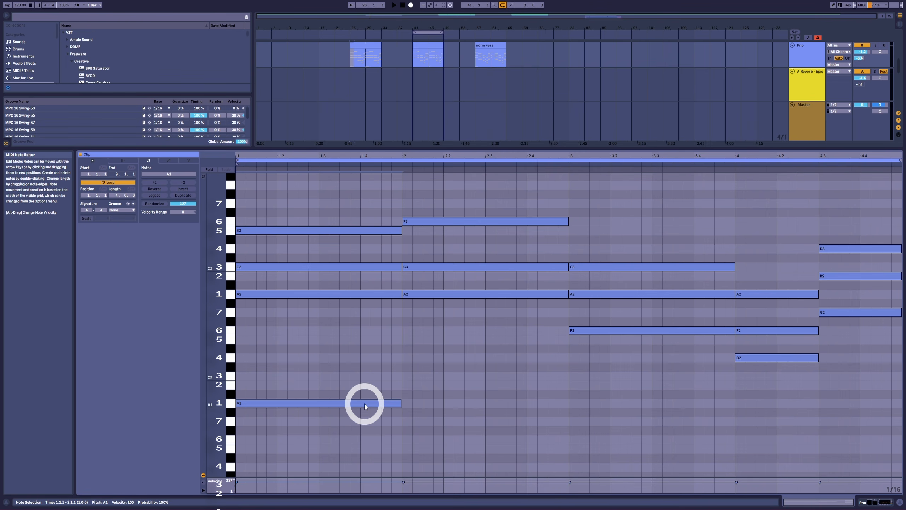
{"action": "left_click_drag", "start_coordinate": [600, 332], "coordinate": [599, 438]}
Select the first and third chords and their bass notes A1 and F1 to compare upper voicing with root.
{"action": "left_click_drag", "start_coordinate": [294, 197], "coordinate": [291, 431]}
{"action": "left_click_drag", "start_coordinate": [336, 372], "coordinate": [336, 427]}
{"action": "left_click_drag", "start_coordinate": [605, 413], "coordinate": [606, 455]}
{"action": "left_click_drag", "start_coordinate": [630, 246], "coordinate": [636, 451]}
{"action": "left_click_drag", "start_coordinate": [627, 411], "coordinate": [631, 457]}
{"action": "left_click_drag", "start_coordinate": [688, 255], "coordinate": [665, 375]}
{"action": "left_click_drag", "start_coordinate": [659, 387], "coordinate": [654, 455]}
Duplicate the fourth chord's D2 down to D1 and the last chord's G2 down to G1 as bass notes.
{"action": "left_click_drag", "start_coordinate": [754, 359], "coordinate": [759, 468]}
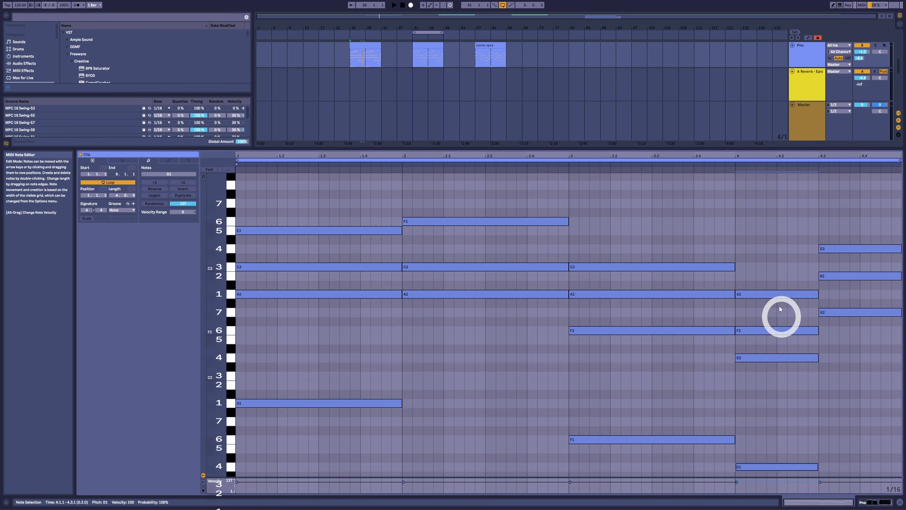
{"action": "left_click_drag", "start_coordinate": [765, 284], "coordinate": [761, 486]}
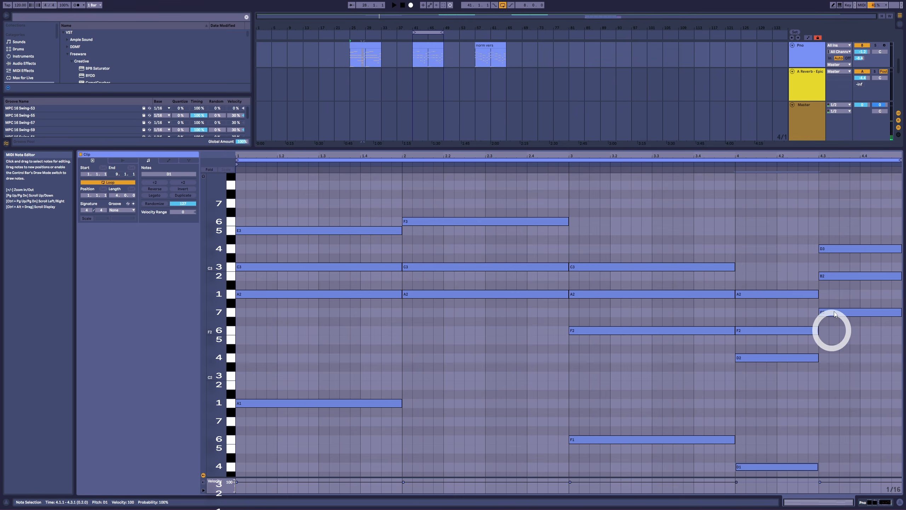
{"action": "left_click_drag", "start_coordinate": [845, 227], "coordinate": [841, 419]}
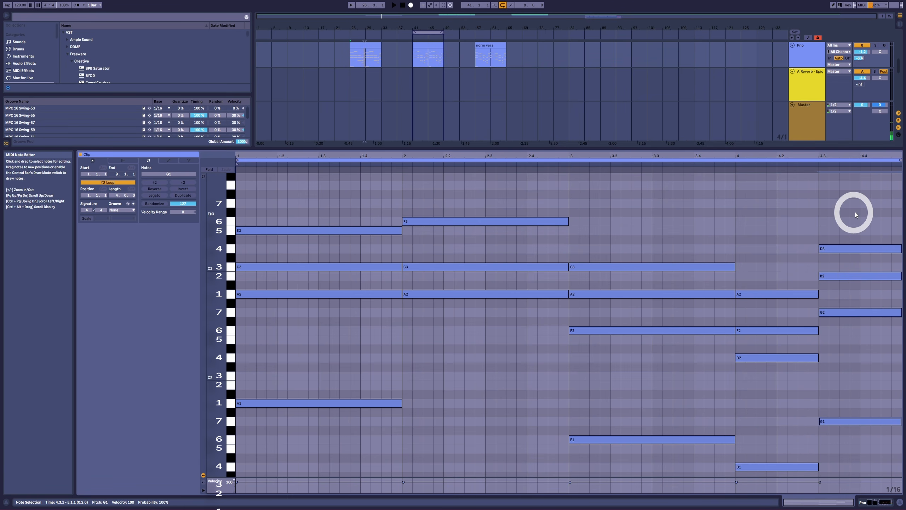
Copy the A1 bass note to G1 under the second chord and select the norm vers clip at bar 41.
{"action": "left_click_drag", "start_coordinate": [433, 187], "coordinate": [434, 337]}
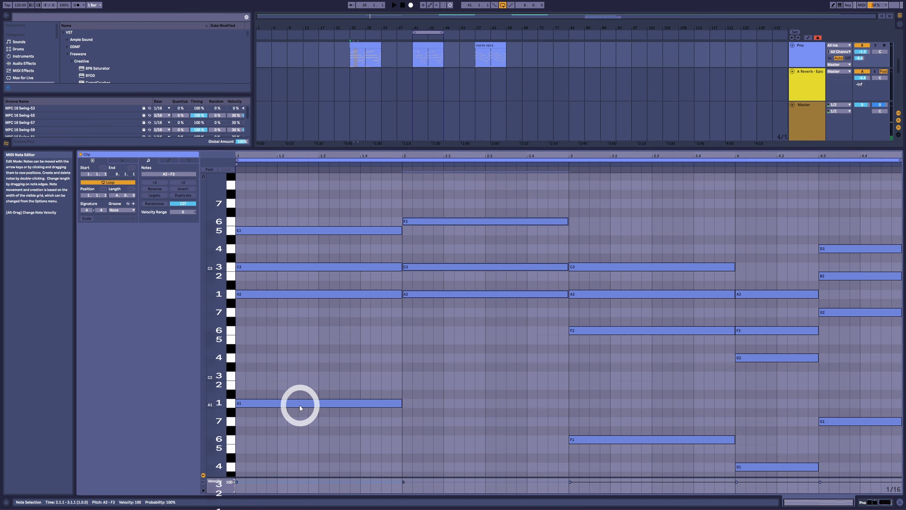
{"action": "left_click_drag", "start_coordinate": [300, 405], "coordinate": [466, 424]}
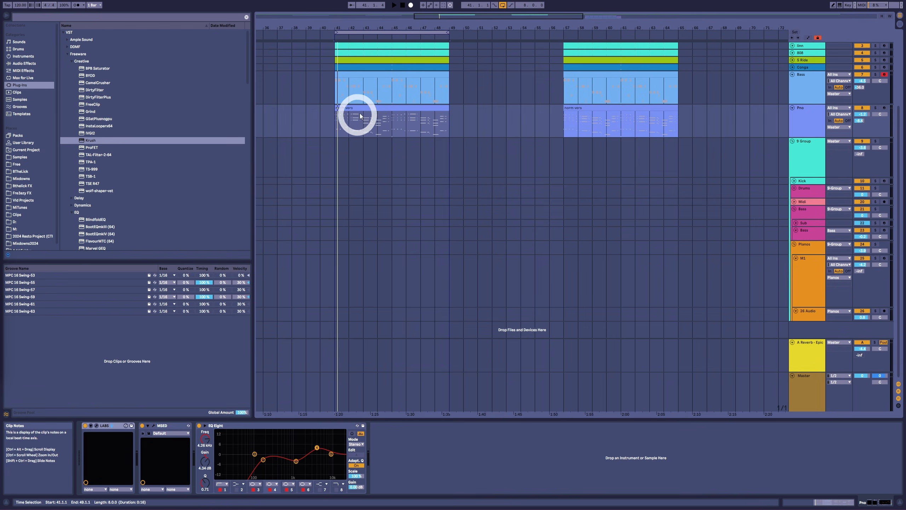
{"action": "left_click", "coordinate": [367, 105]}
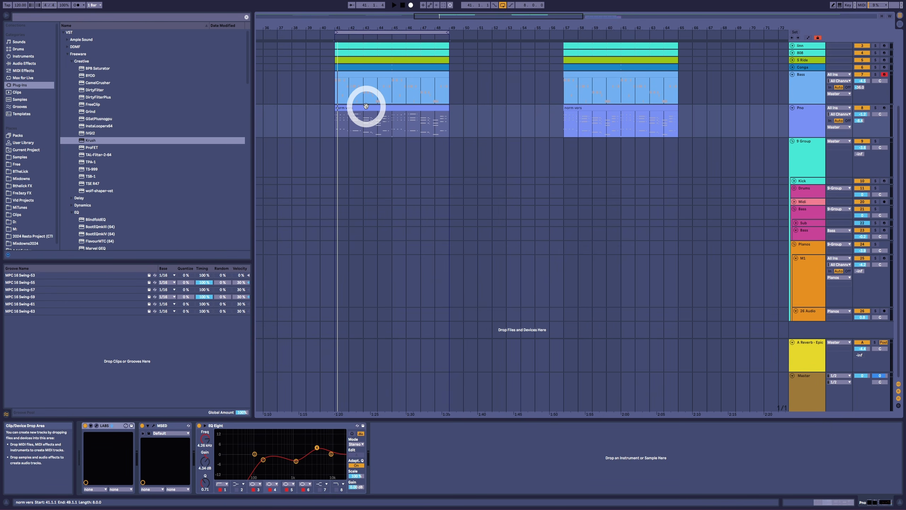
Play the norm vers clip at bar 57 and view its notes against the arrangement.
{"action": "left_click", "coordinate": [575, 109]}
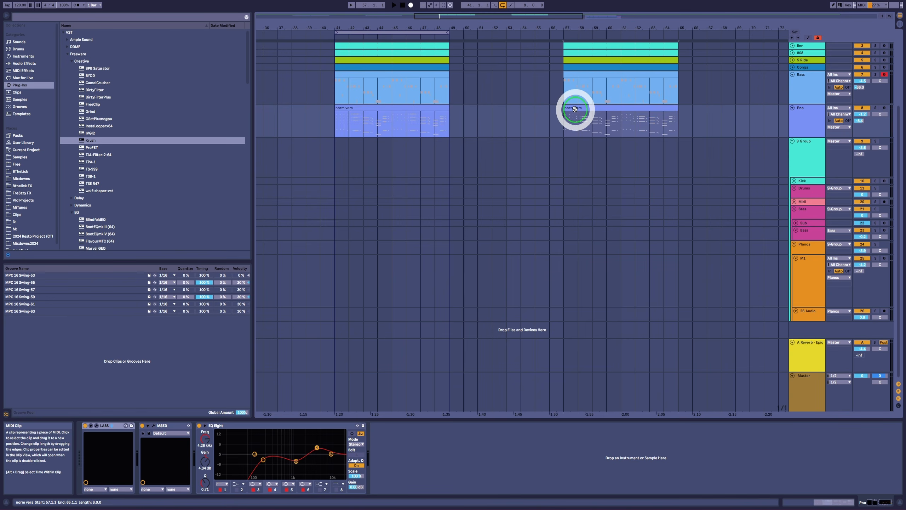
{"action": "key", "text": "space"}
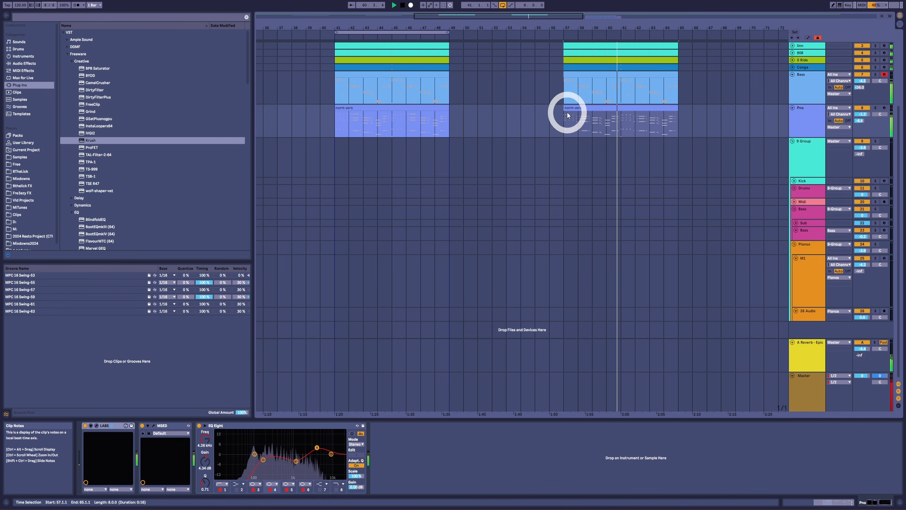
{"action": "double_click", "coordinate": [571, 110]}
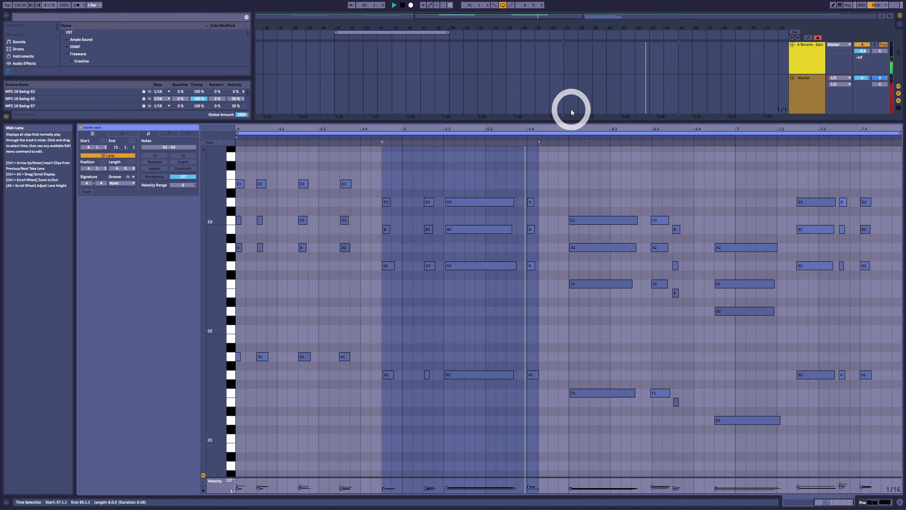
{"action": "key", "text": "shift+Tab"}
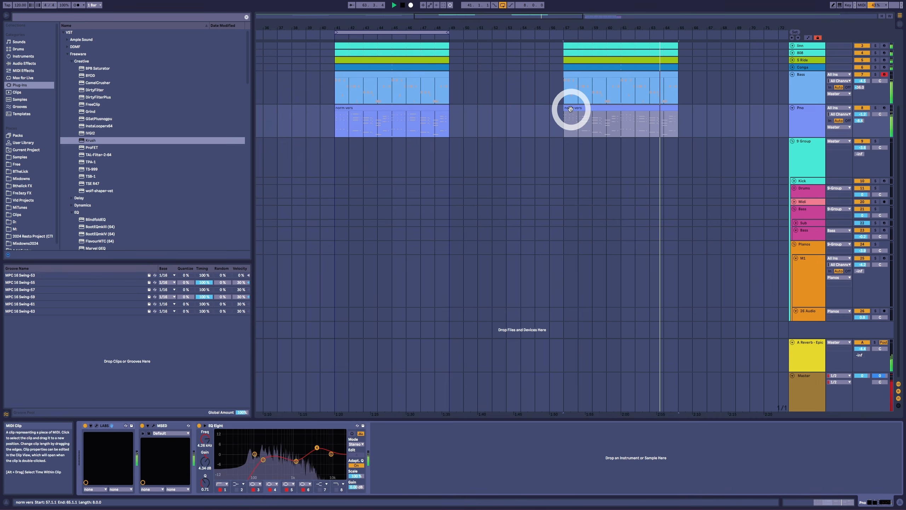
{"action": "key", "text": "space"}
{"action": "left_click", "coordinate": [412, 106]}
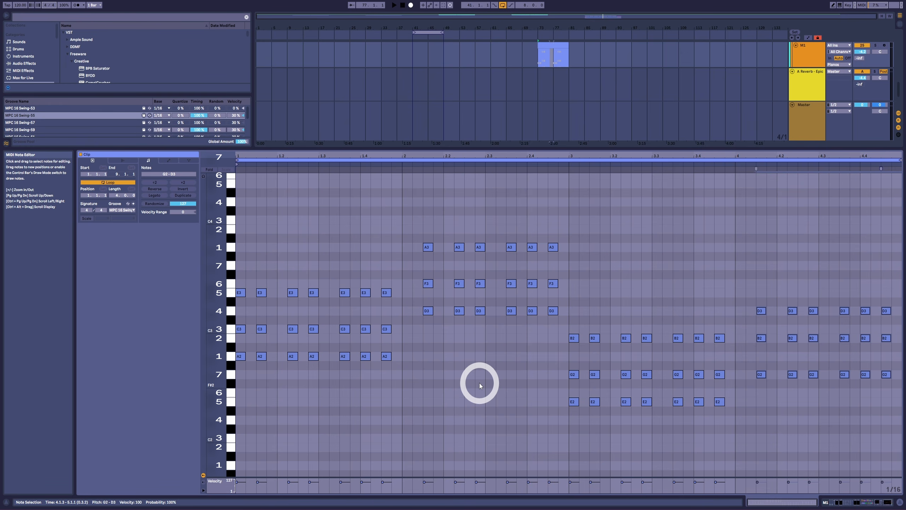
Add bass notes A1, D2, E1 and G1 under the four chords, and delete the extra G1 at the start of bar 4.
{"action": "scroll", "coordinate": [402, 286], "scroll_direction": "down", "scroll_amount": 3}
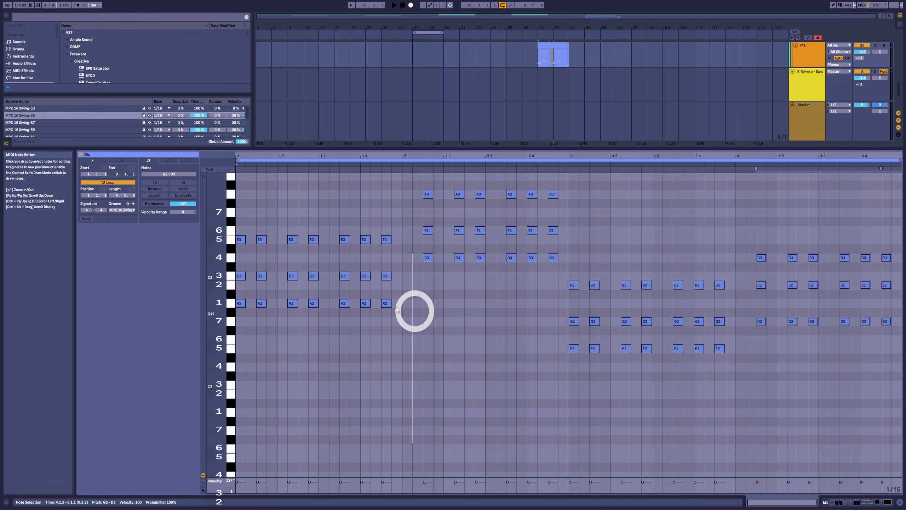
{"action": "left_click", "coordinate": [218, 310]}
{"action": "mouse_move", "coordinate": [247, 302]}
{"action": "left_mouse_down"}
{"action": "mouse_move", "coordinate": [297, 315]}
{"action": "mouse_move", "coordinate": [241, 417]}
{"action": "mouse_move", "coordinate": [421, 378]}
{"action": "mouse_move", "coordinate": [409, 371]}
{"action": "mouse_move", "coordinate": [415, 391]}
{"action": "left_mouse_up"}
{"action": "key", "text": "Delete"}
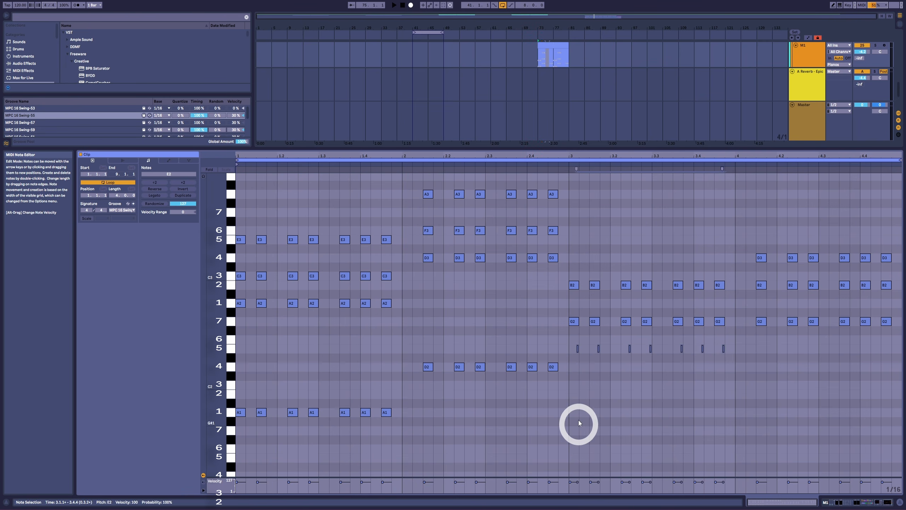
{"action": "key", "text": "ctrl+z"}
{"action": "mouse_move", "coordinate": [575, 347]}
{"action": "left_mouse_down"}
{"action": "mouse_move", "coordinate": [575, 449]}
{"action": "mouse_move", "coordinate": [759, 431]}
{"action": "mouse_move", "coordinate": [742, 431]}
{"action": "left_mouse_up"}
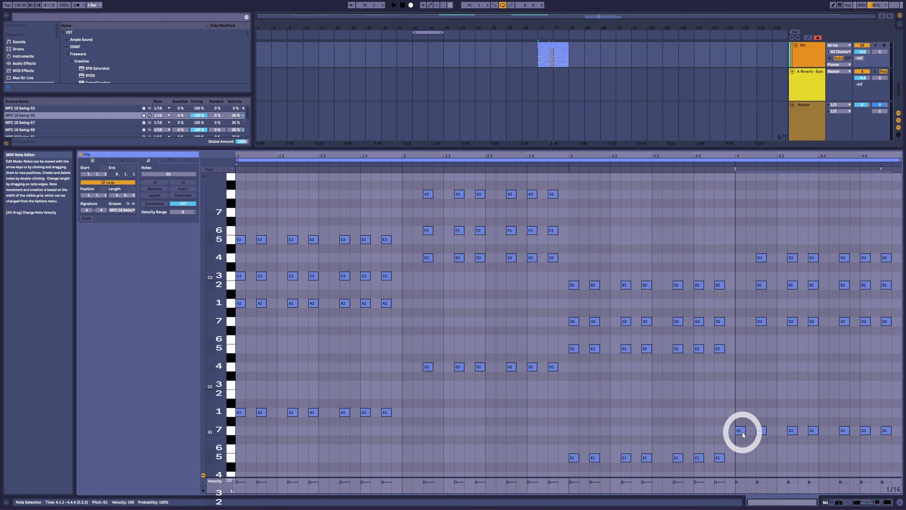
{"action": "left_click_drag", "start_coordinate": [747, 398], "coordinate": [740, 451]}
{"action": "key", "text": "Delete"}
Play back the chords with their bass notes and solo the M1 track.
{"action": "key", "text": "space"}
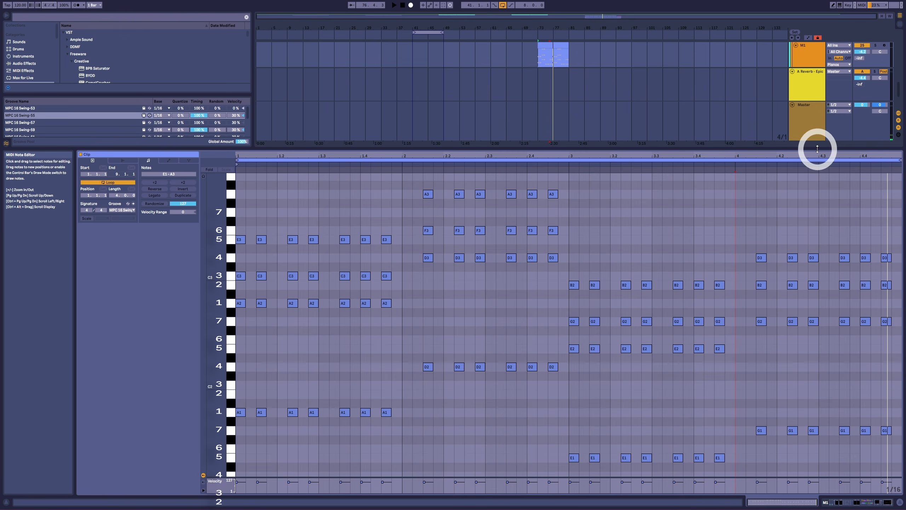
{"action": "scroll", "coordinate": [837, 97], "scroll_direction": "up", "scroll_amount": 1}
{"action": "left_click", "coordinate": [866, 60]}
{"action": "left_click", "coordinate": [876, 60]}
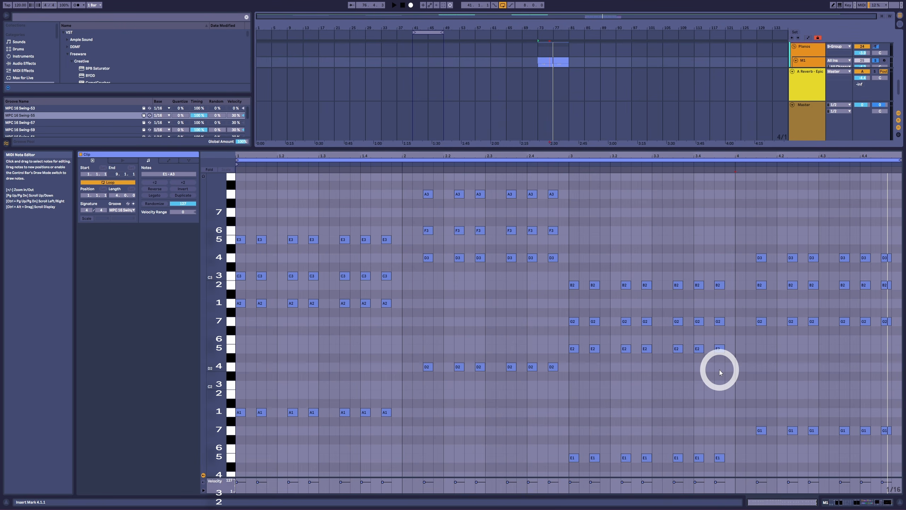
Transpose the second chord's upper notes down two semitones and raise its middle note to E3, giving C3, E3 and G3 over D2.
{"action": "scroll", "coordinate": [535, 258], "scroll_direction": "up", "scroll_amount": 1}
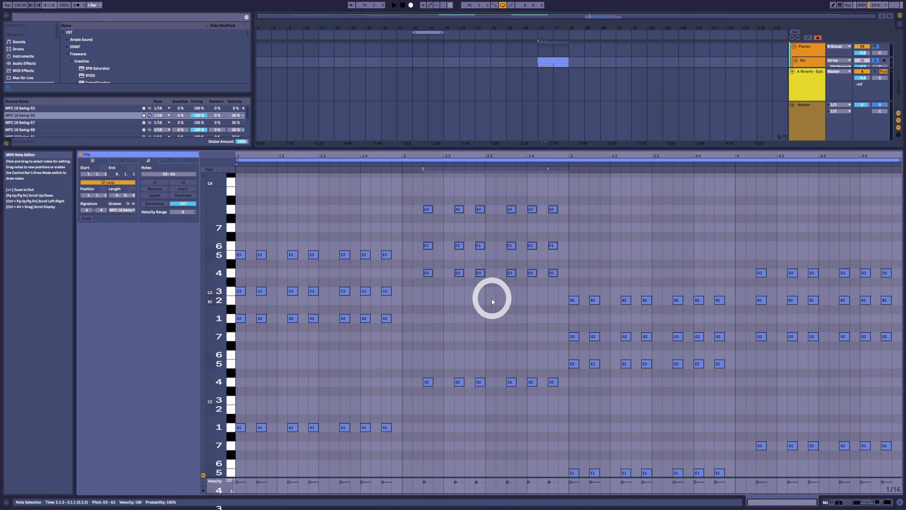
{"action": "left_click_drag", "start_coordinate": [426, 360], "coordinate": [576, 423]}
{"action": "left_click_drag", "start_coordinate": [752, 252], "coordinate": [888, 392]}
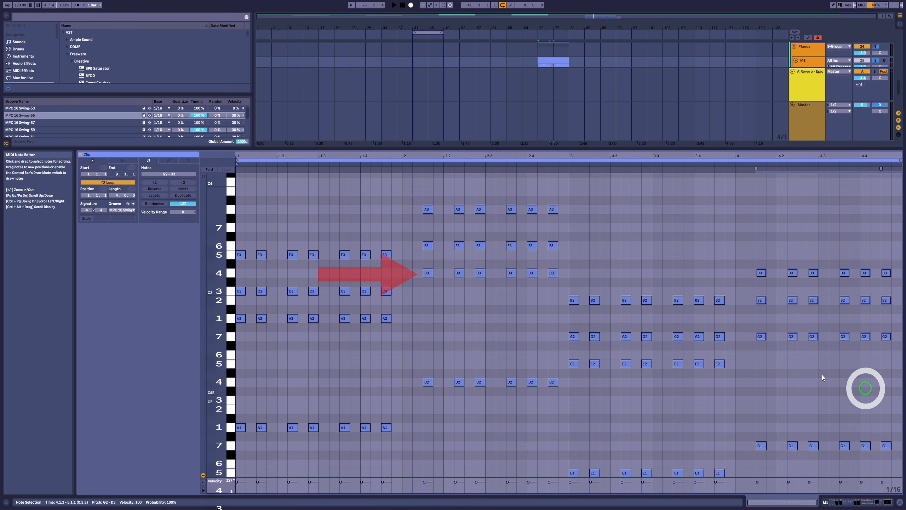
{"action": "left_click_drag", "start_coordinate": [578, 195], "coordinate": [415, 273]}
{"action": "key", "text": "Down"}
{"action": "key", "text": "Down"}
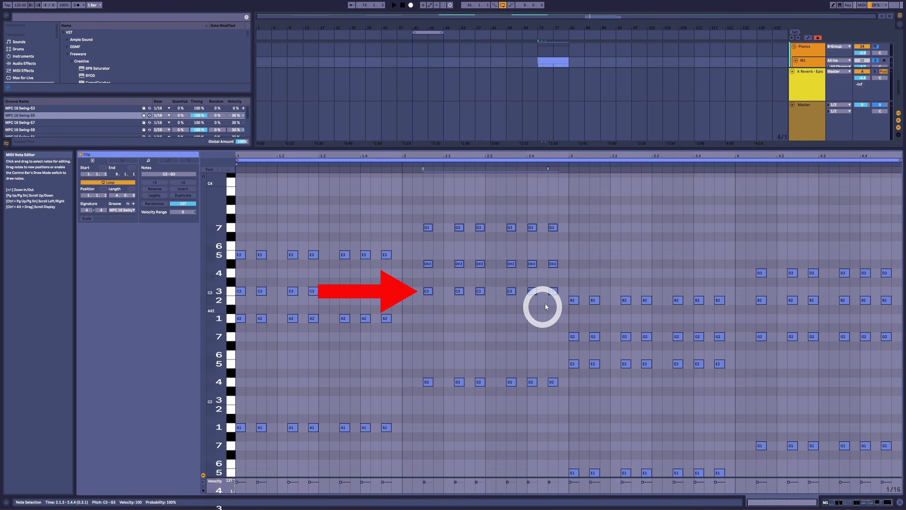
{"action": "left_click_drag", "start_coordinate": [569, 249], "coordinate": [603, 278]}
{"action": "key", "text": "Up"}
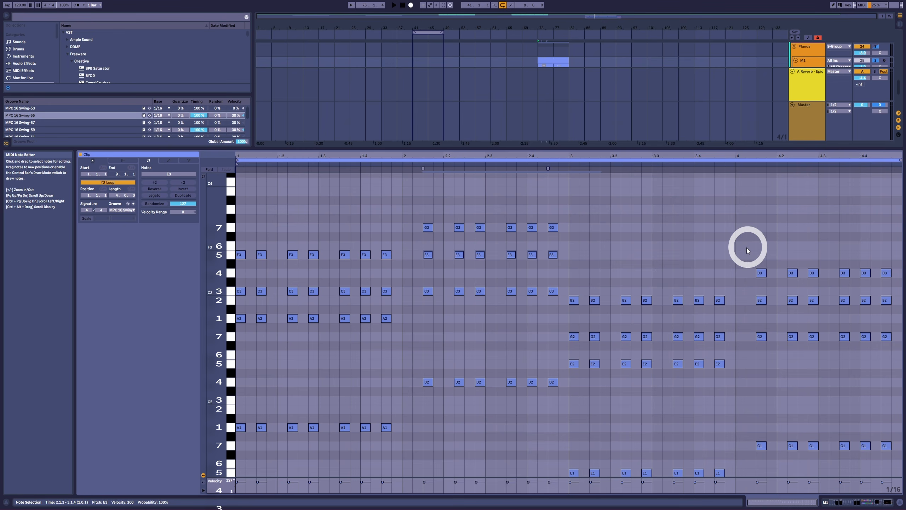
{"action": "left_click_drag", "start_coordinate": [427, 321], "coordinate": [559, 417]}
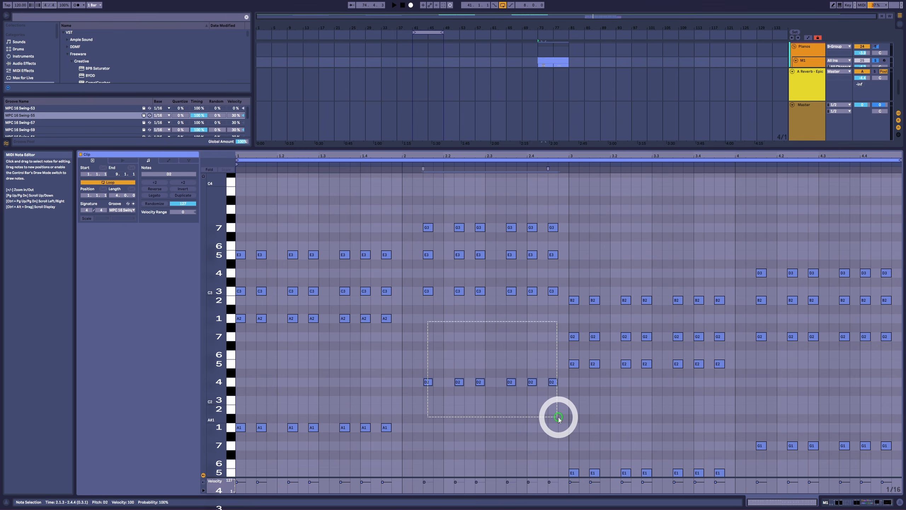
Transpose the fourth chord's upper notes down two semitones to F2, A2 and C3 over the G1 bass.
{"action": "left_click_drag", "start_coordinate": [750, 239], "coordinate": [900, 375]}
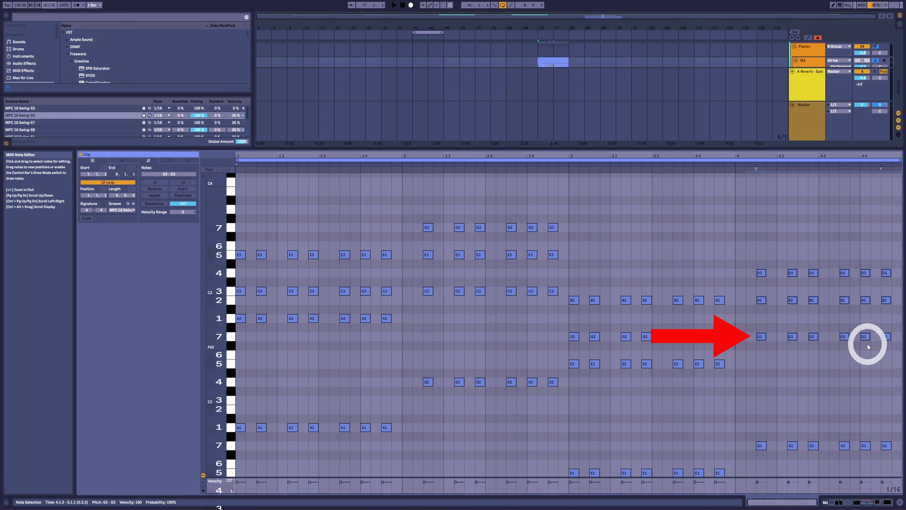
{"action": "key", "text": "Down"}
{"action": "key", "text": "Down"}
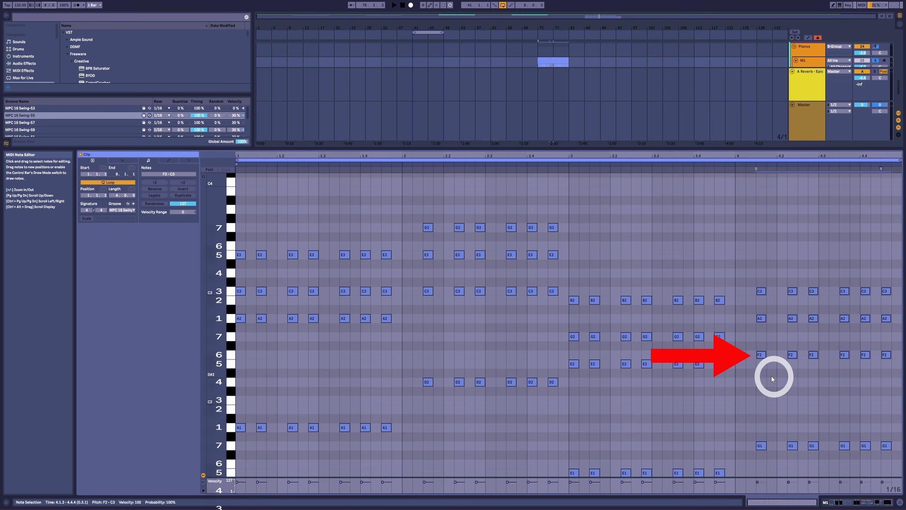
{"action": "left_click_drag", "start_coordinate": [755, 373], "coordinate": [904, 270]}
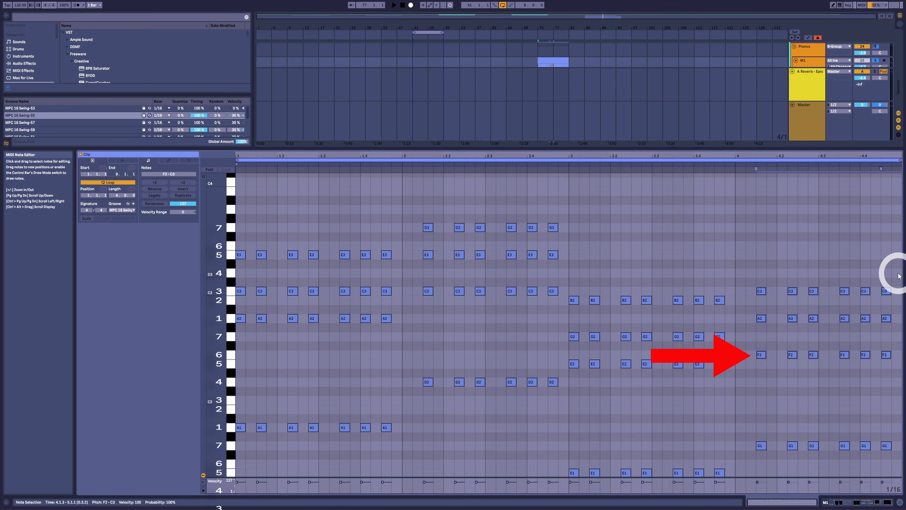
{"action": "left_click_drag", "start_coordinate": [748, 427], "coordinate": [897, 502]}
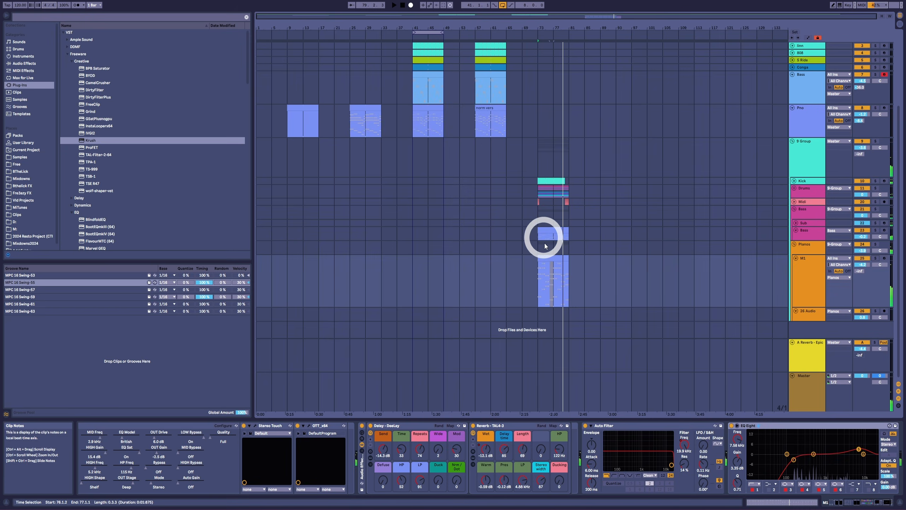
Listen to the revised M1 clip at bar 73 and reopen its notes.
{"action": "left_click", "coordinate": [553, 256]}
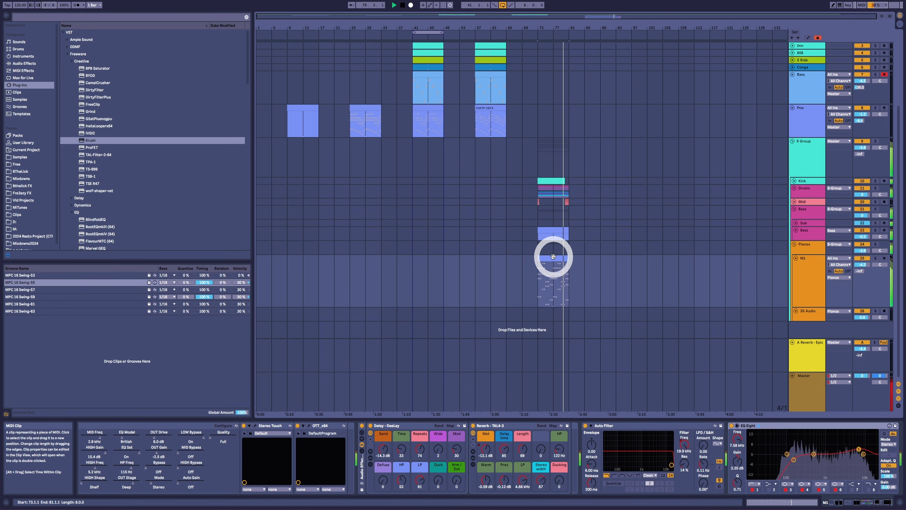
{"action": "double_click", "coordinate": [554, 256]}
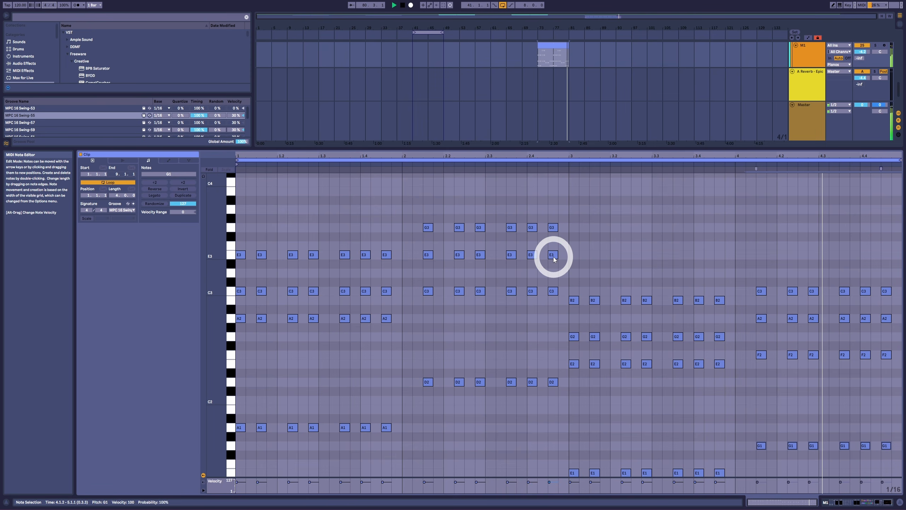
{"action": "key", "text": "space"}
{"action": "left_click", "coordinate": [539, 255]}
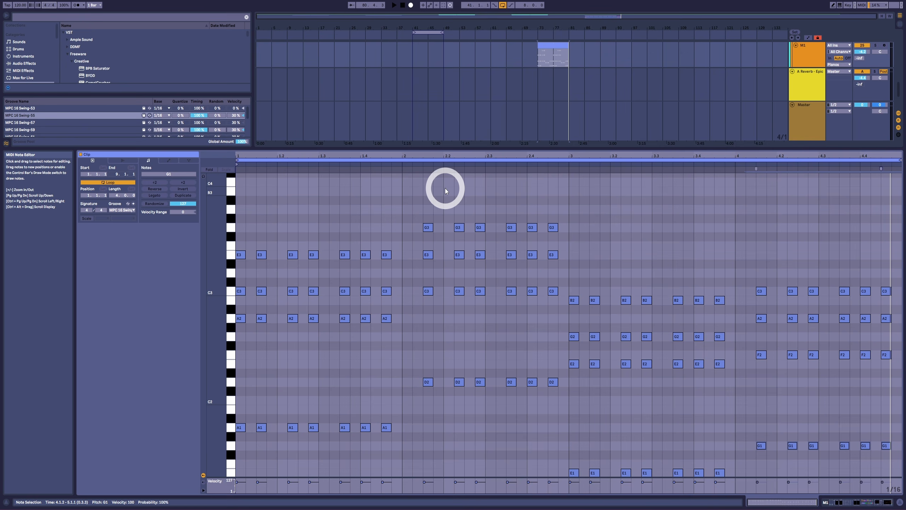
Try the third chord's upper notes two semitones lower, at D2, F2 and A2 over the E1 bass, and play the result.
{"action": "scroll", "coordinate": [600, 375], "scroll_direction": "down", "scroll_amount": 3}
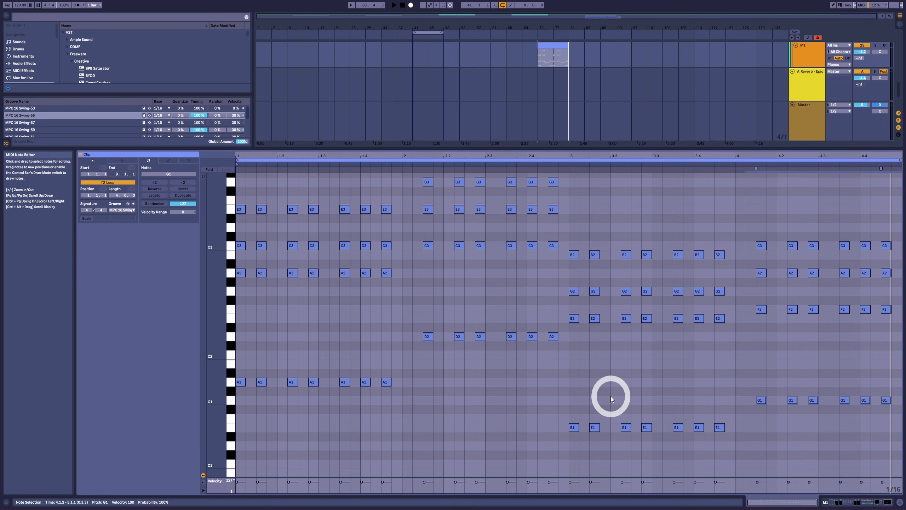
{"action": "left_click_drag", "start_coordinate": [570, 335], "coordinate": [736, 237]}
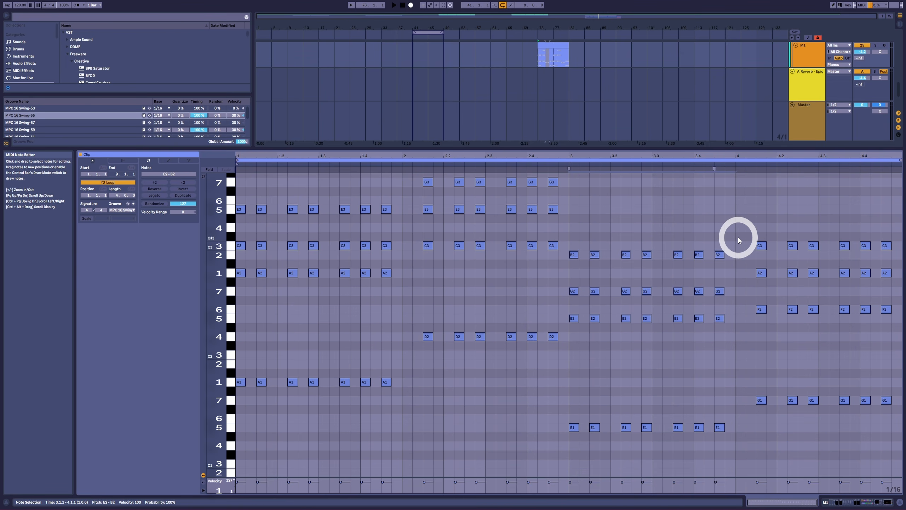
{"action": "key", "text": "Down"}
{"action": "key", "text": "Down"}
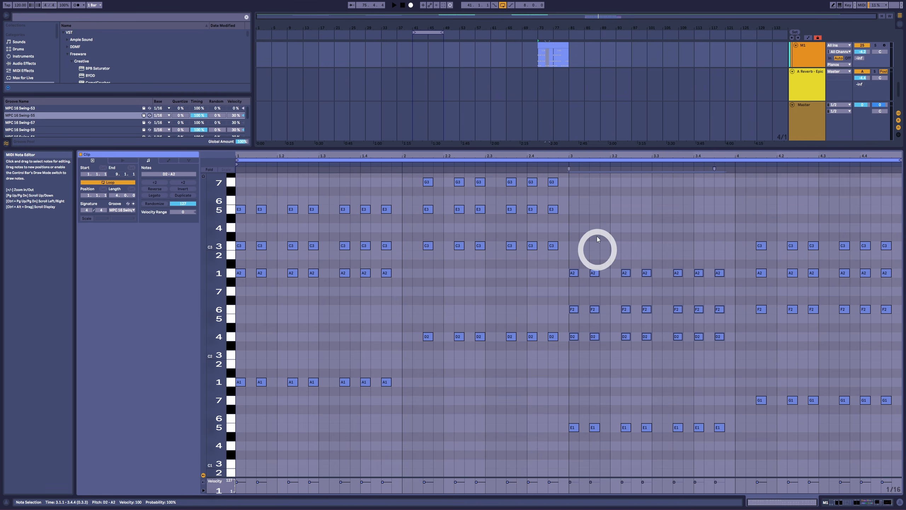
{"action": "key", "text": "space"}
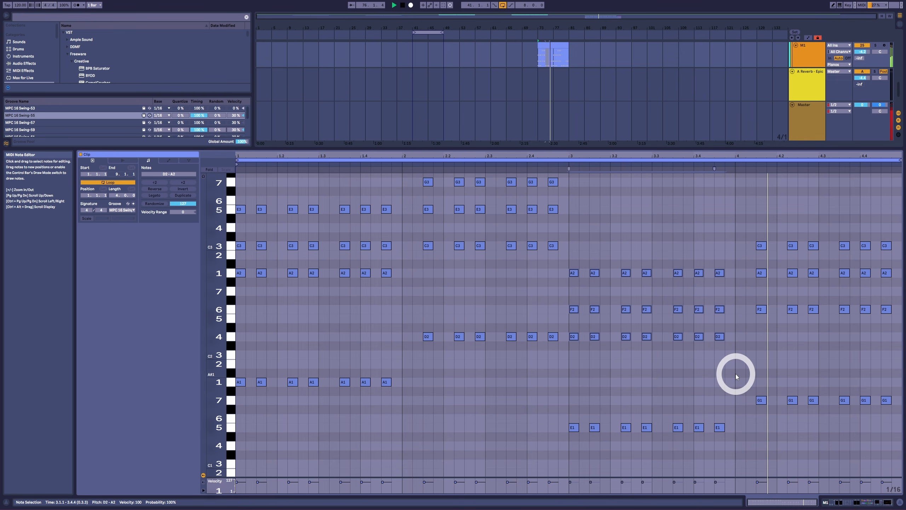
Move the third chord's upper notes back up two semitones to E2, G2 and B2.
{"action": "left_click_drag", "start_coordinate": [734, 348], "coordinate": [572, 238]}
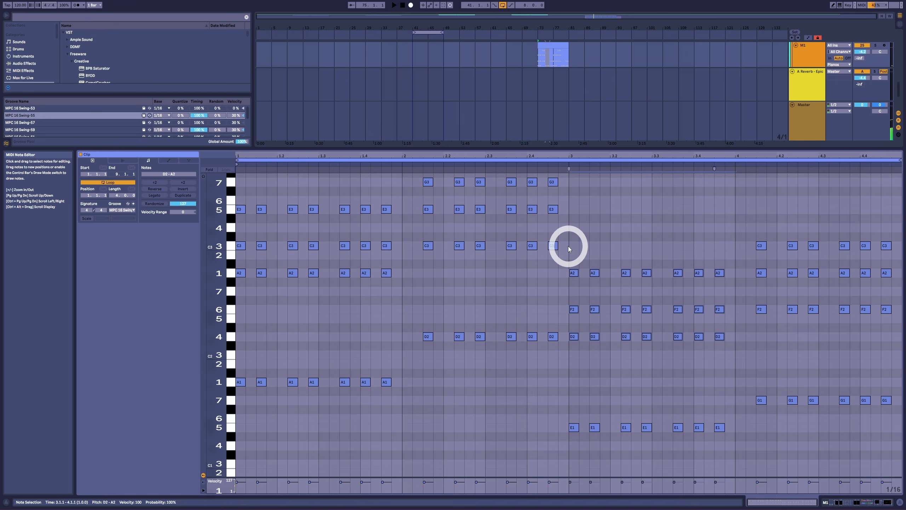
{"action": "key", "text": "Up"}
{"action": "key", "text": "Up"}
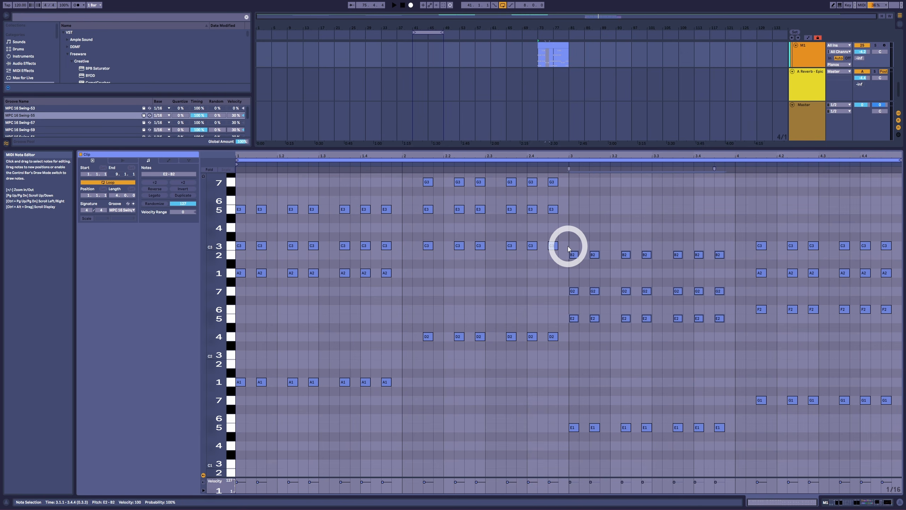
In the sustained-chord clip, try raising the second chord's F2 an octave to F3 and play the progression from the start.
{"action": "scroll", "coordinate": [678, 285], "scroll_direction": "up", "scroll_amount": 2}
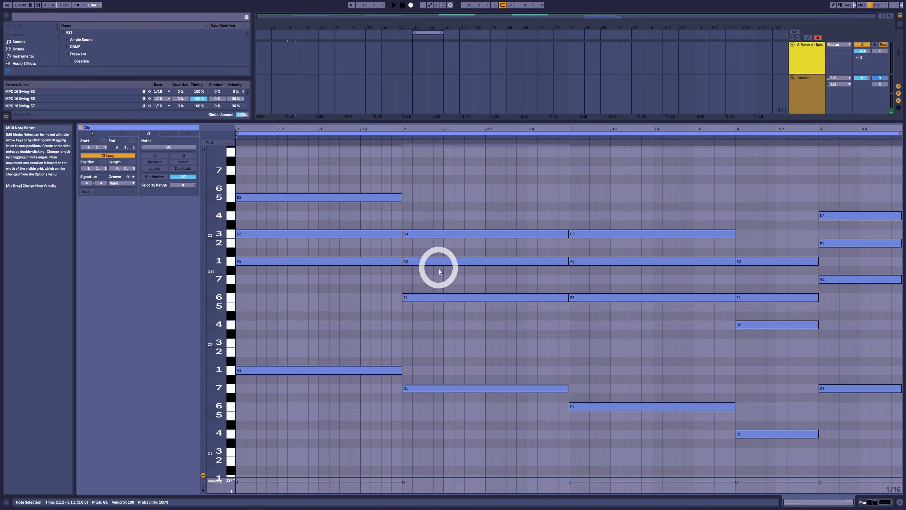
{"action": "left_click", "coordinate": [440, 298]}
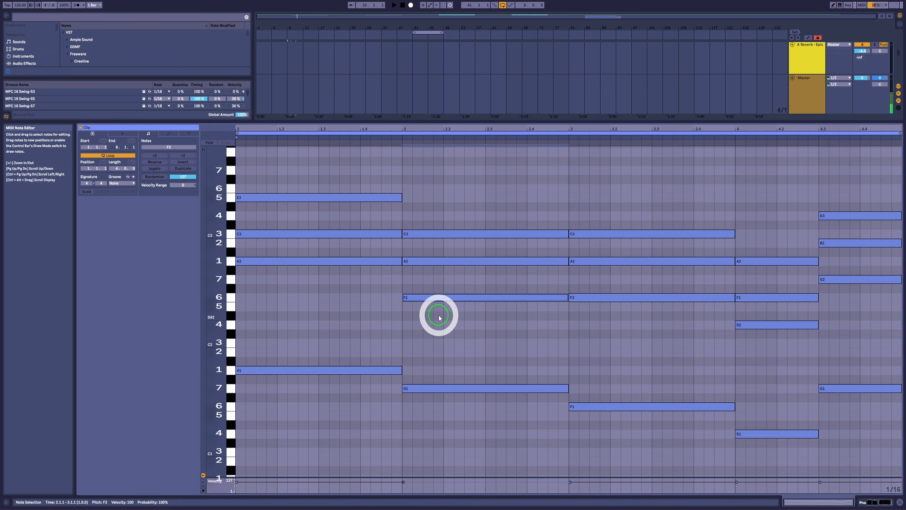
{"action": "key", "text": "shift+Up"}
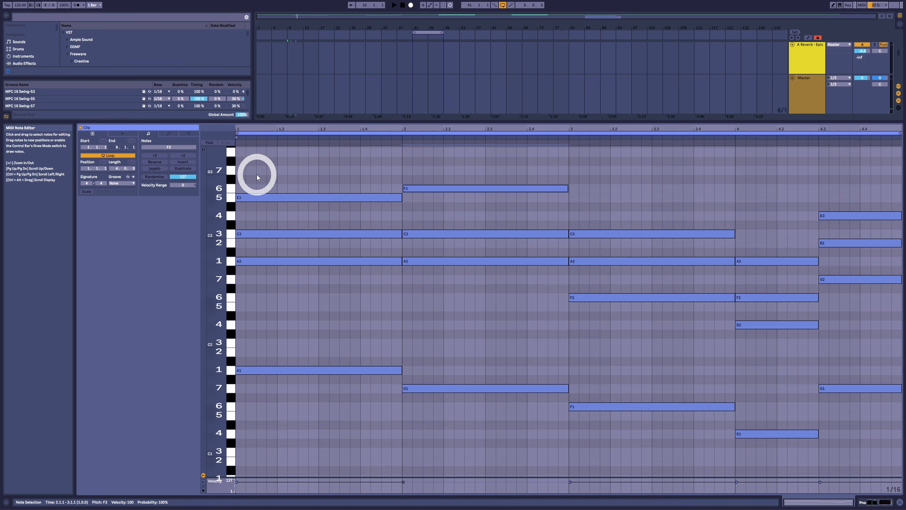
{"action": "left_click", "coordinate": [241, 174]}
{"action": "key", "text": "space"}
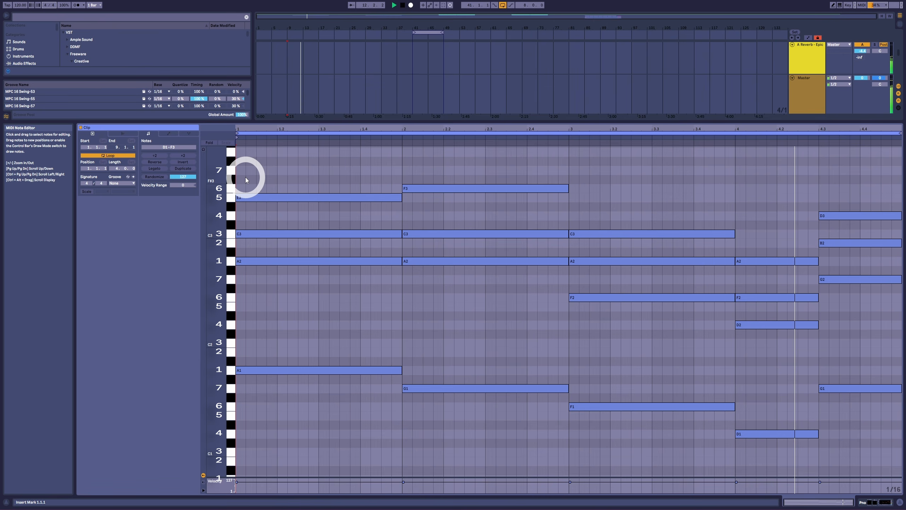
{"action": "key", "text": "space"}
Lower the second chord's F3 back an octave to F2 and play the progression again.
{"action": "left_click_drag", "start_coordinate": [434, 164], "coordinate": [434, 199]}
{"action": "key", "text": "shift+Down"}
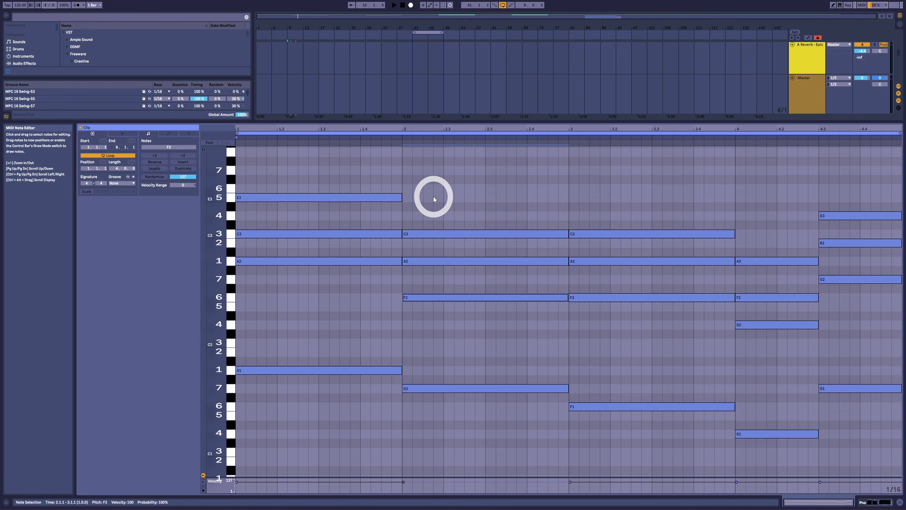
{"action": "key", "text": "space"}
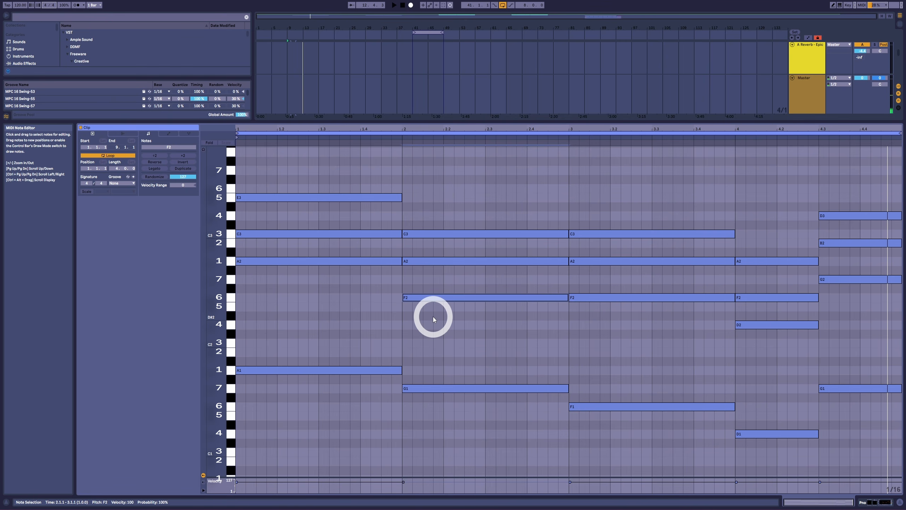
{"action": "left_click_drag", "start_coordinate": [471, 345], "coordinate": [469, 464]}
{"action": "left_click", "coordinate": [470, 201]}
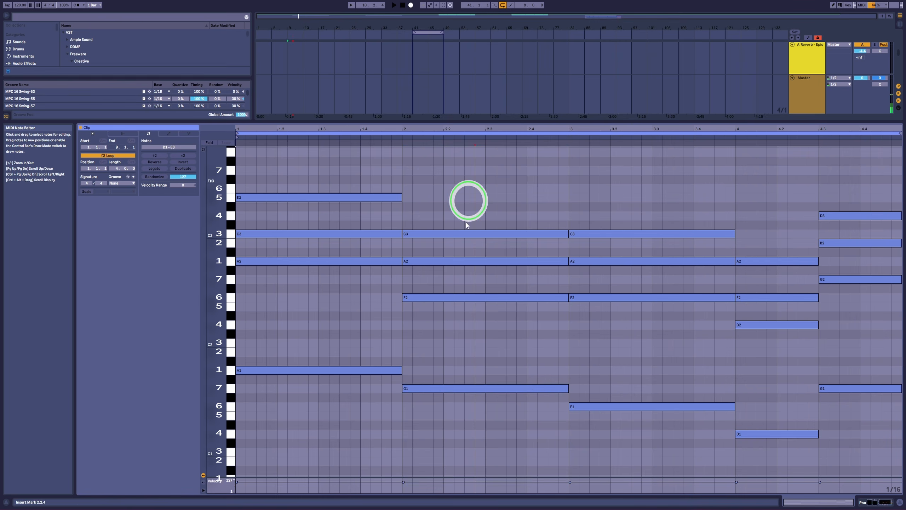
Try adding B1 and D2 above the second chord's G1 bass, beneath its F2, A2 and C3.
{"action": "left_click_drag", "start_coordinate": [467, 225], "coordinate": [438, 324]}
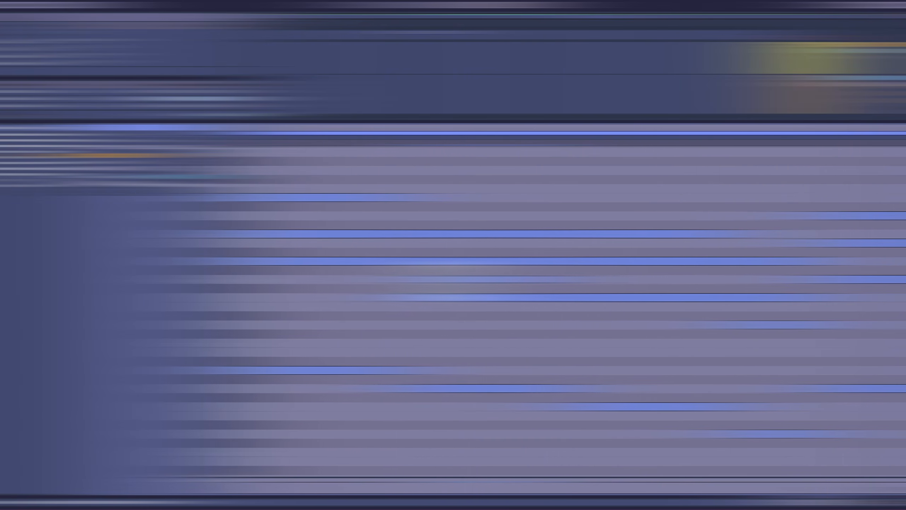
{"action": "left_click", "coordinate": [445, 281]}
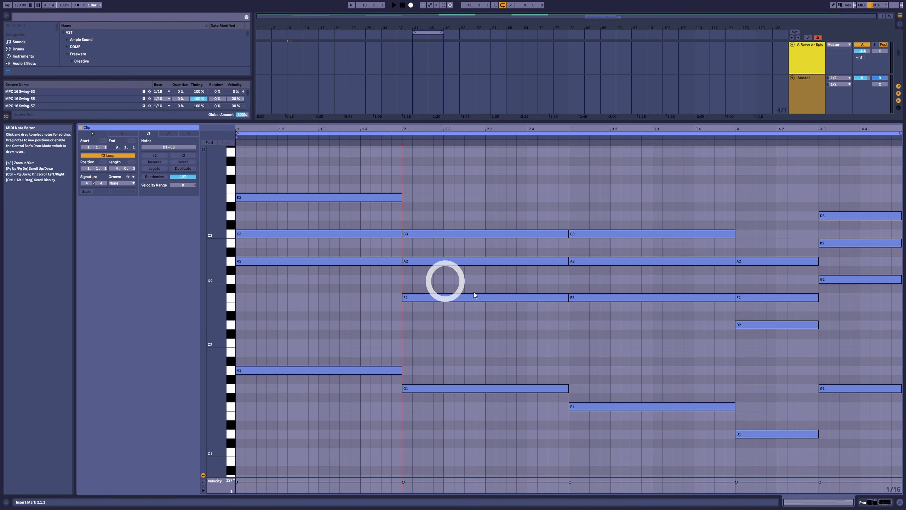
{"action": "left_click", "coordinate": [558, 312]}
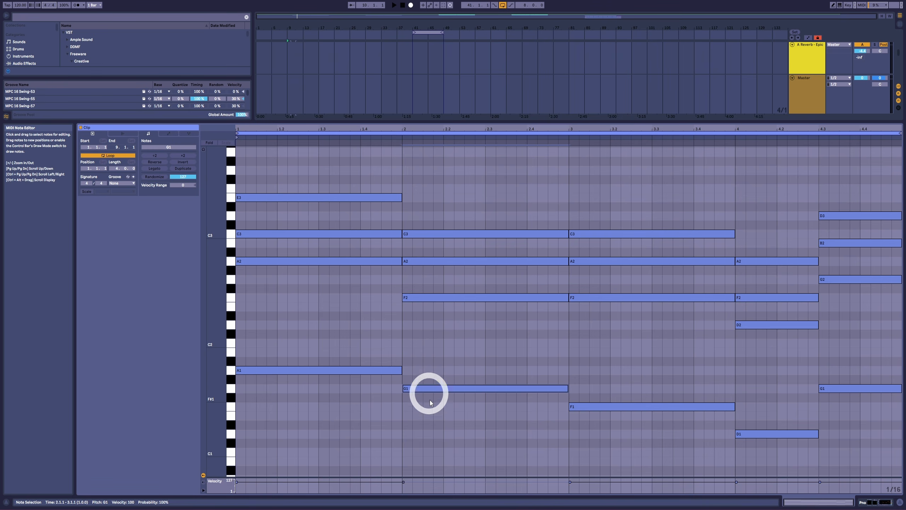
{"action": "left_click_drag", "start_coordinate": [423, 391], "coordinate": [426, 352]}
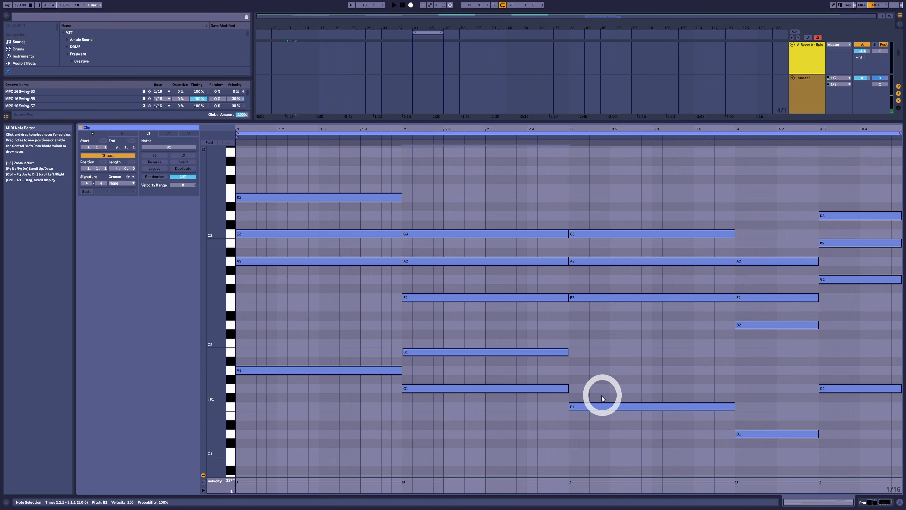
{"action": "key", "text": "ctrl+z"}
{"action": "left_click_drag", "start_coordinate": [424, 389], "coordinate": [438, 402]}
{"action": "left_click_drag", "start_coordinate": [433, 273], "coordinate": [430, 309]}
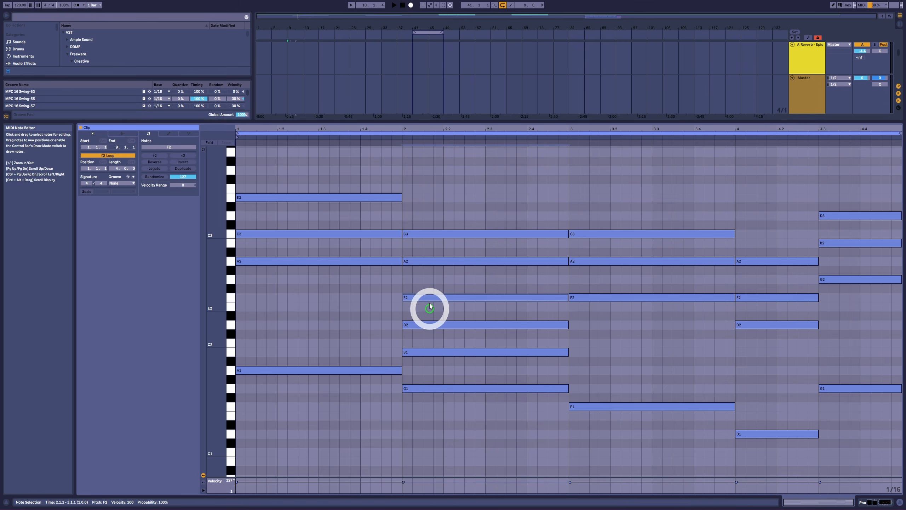
Select the added B1 and D2 in the second chord and delete them.
{"action": "left_click_drag", "start_coordinate": [434, 252], "coordinate": [433, 269]}
{"action": "left_click_drag", "start_coordinate": [443, 215], "coordinate": [442, 421]}
{"action": "left_click_drag", "start_coordinate": [439, 320], "coordinate": [438, 367]}
{"action": "key", "text": "Delete"}
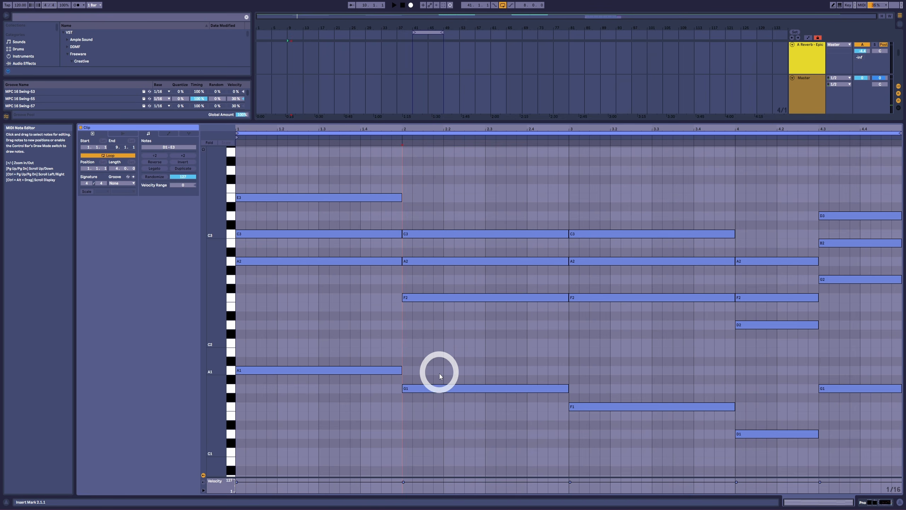
Try a copy of the second chord's G1 at B1 and shift the copy down to A1.
{"action": "left_click", "coordinate": [421, 393]}
{"action": "left_click_drag", "start_coordinate": [421, 392], "coordinate": [454, 364]}
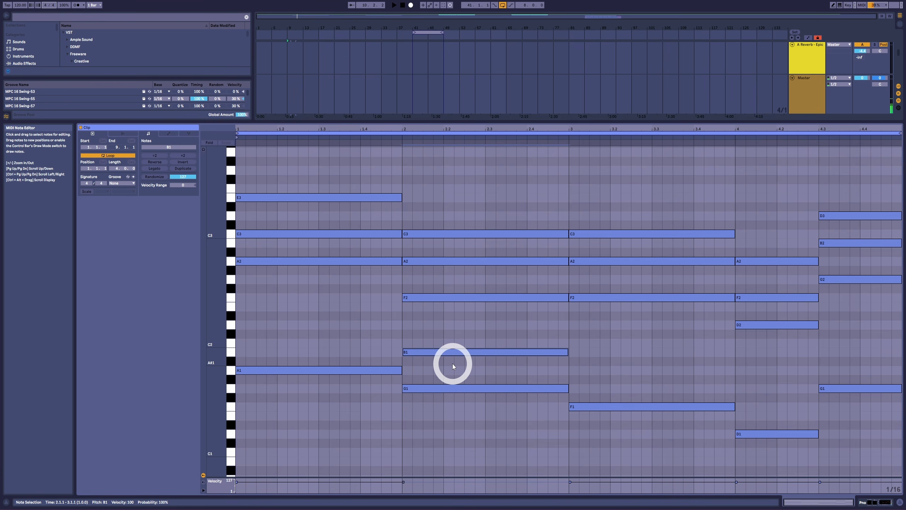
{"action": "key", "text": "Down"}
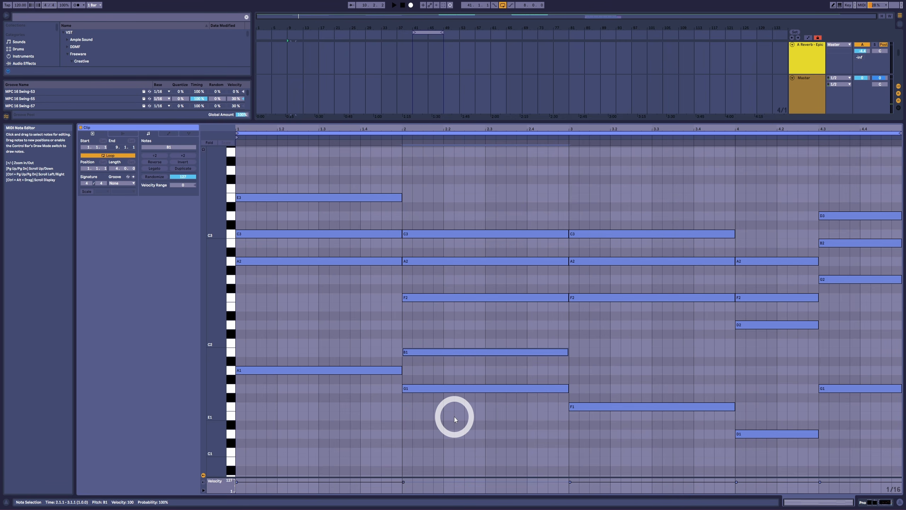
{"action": "key", "text": "Up"}
{"action": "key", "text": "Down"}
{"action": "key", "text": "Up"}
{"action": "key", "text": "Down"}
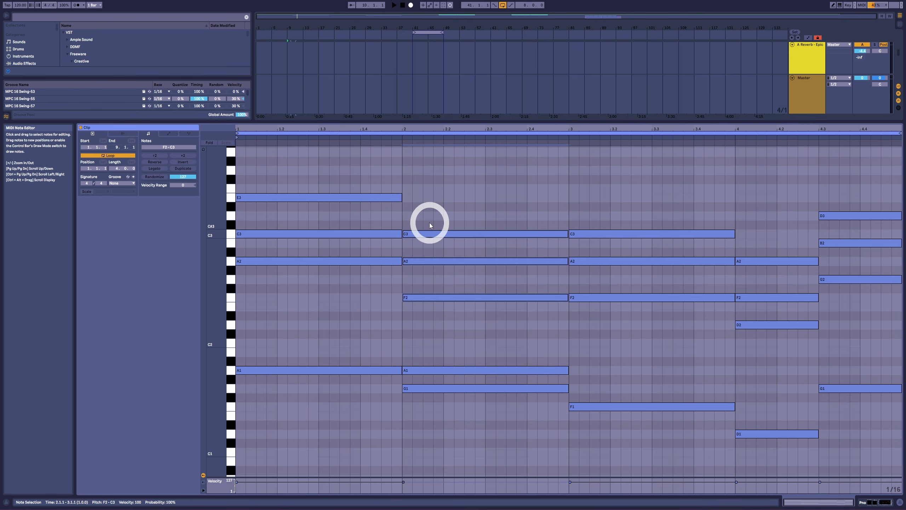
With the second chord's F2, A2 and C3 deactivated, try B1 and D2 over G1, then shift B1 to A1 and up to C2.
{"action": "left_click_drag", "start_coordinate": [423, 371], "coordinate": [429, 325]}
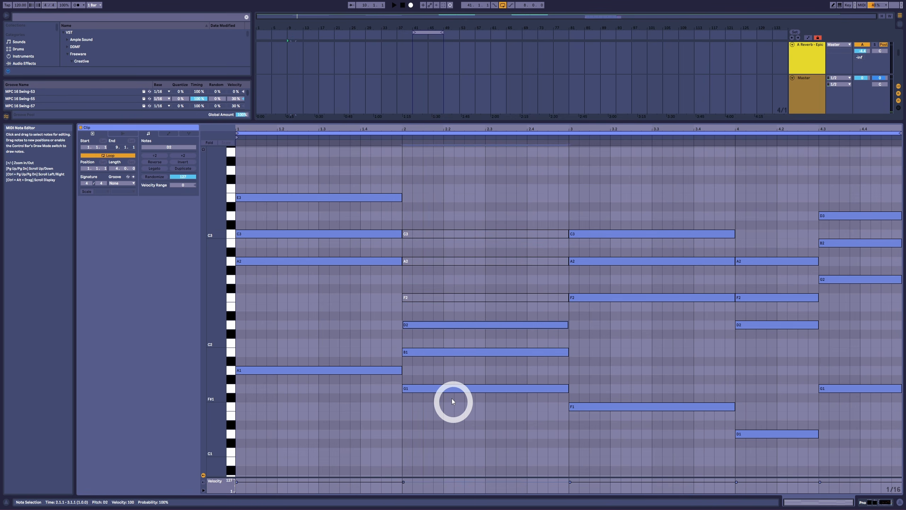
{"action": "left_click", "coordinate": [428, 351]}
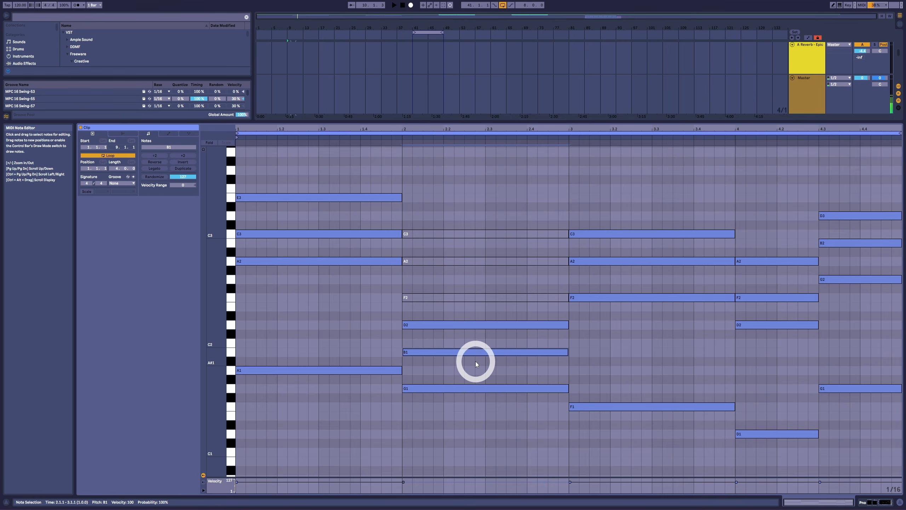
{"action": "key", "text": "Down"}
{"action": "key", "text": "Down"}
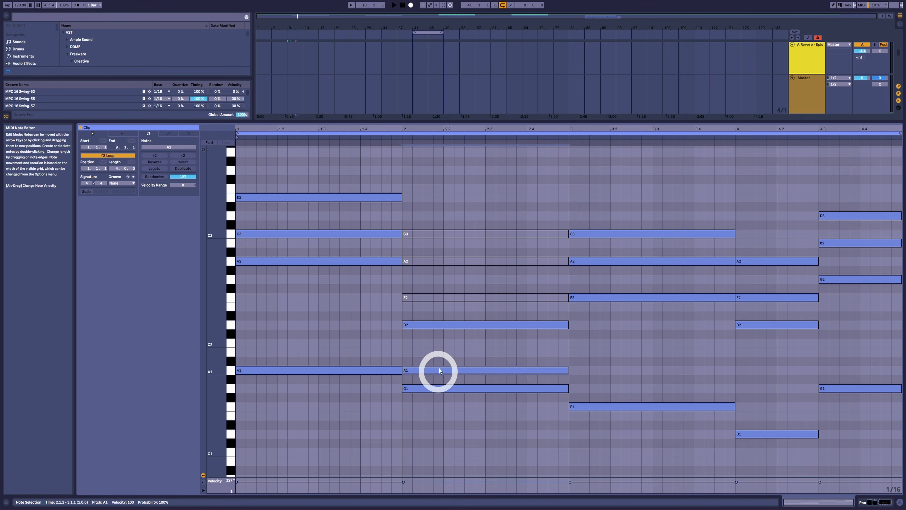
{"action": "key", "text": "Up"}
{"action": "key", "text": "Up"}
{"action": "key", "text": "Up"}
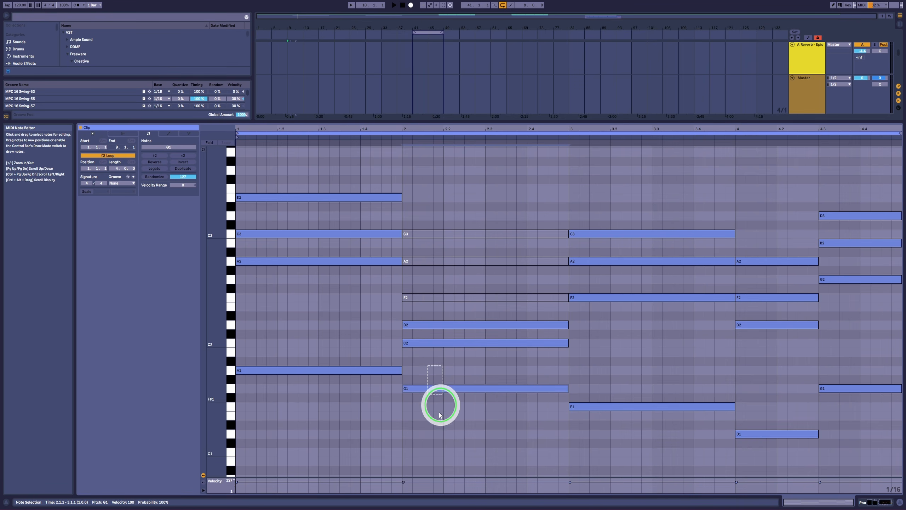
With B1, D2 and F2 deactivated, try the second chord's A2 and C3 an octave lower at A1 and C2.
{"action": "left_click", "coordinate": [440, 342]}
{"action": "mouse_move", "coordinate": [440, 342]}
{"action": "left_mouse_down"}
{"action": "mouse_move", "coordinate": [425, 339]}
{"action": "mouse_move", "coordinate": [440, 313]}
{"action": "mouse_move", "coordinate": [441, 330]}
{"action": "left_mouse_up"}
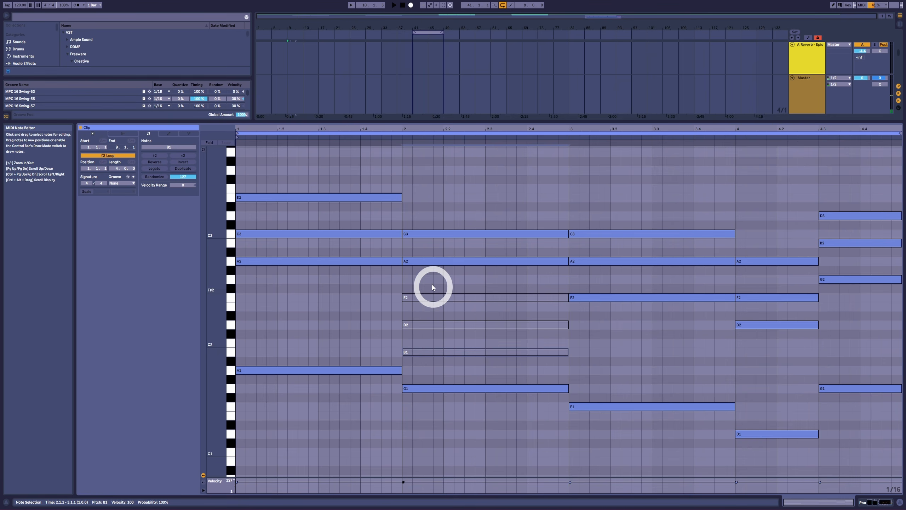
{"action": "left_click_drag", "start_coordinate": [429, 209], "coordinate": [421, 371]}
{"action": "left_click", "coordinate": [411, 372]}
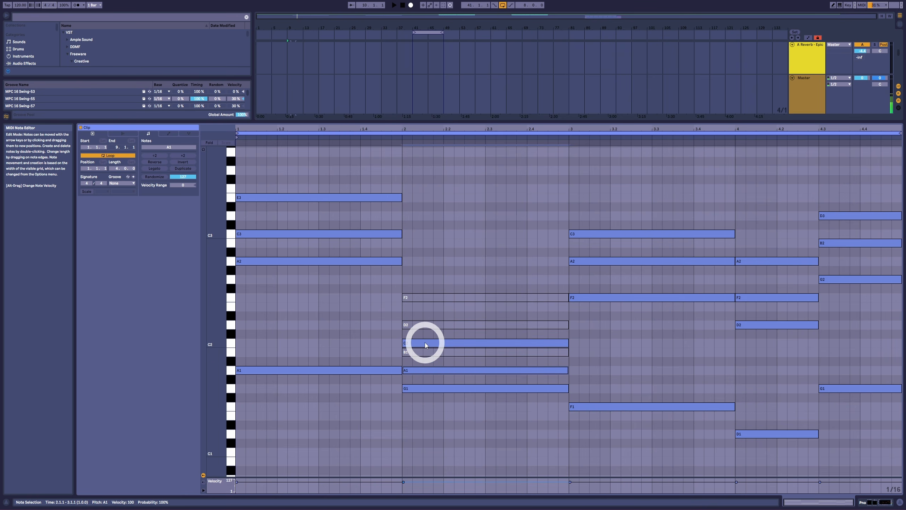
{"action": "left_click", "coordinate": [424, 344]}
{"action": "left_click_drag", "start_coordinate": [425, 264], "coordinate": [426, 316]}
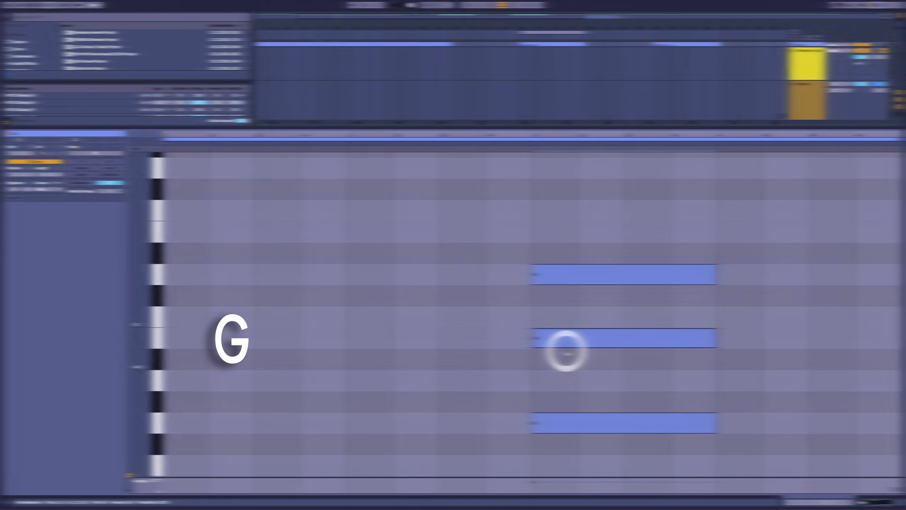
In the single G chord clip, replace B2 with A2 and C3, add F3 on top, and delete D3.
{"action": "left_click_drag", "start_coordinate": [567, 341], "coordinate": [552, 316]}
{"action": "left_click_drag", "start_coordinate": [571, 273], "coordinate": [560, 211]}
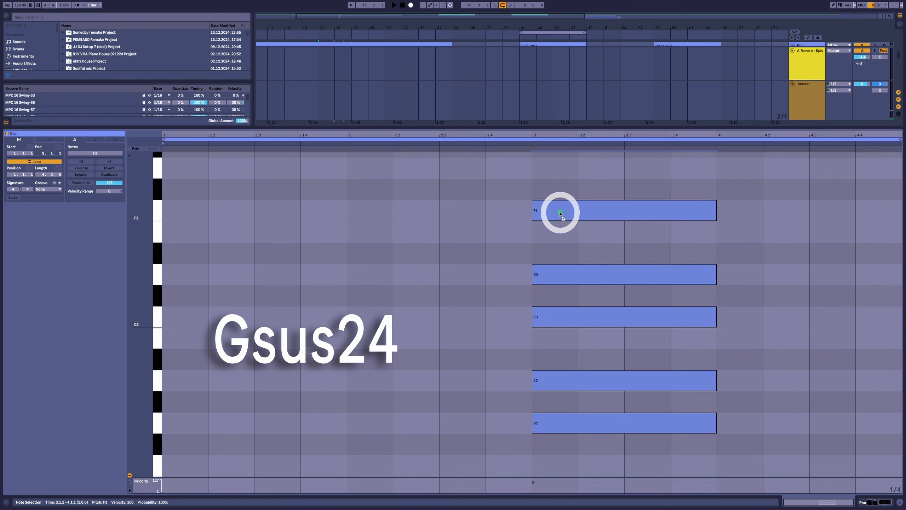
{"action": "left_click", "coordinate": [563, 284]}
{"action": "key", "text": "0"}
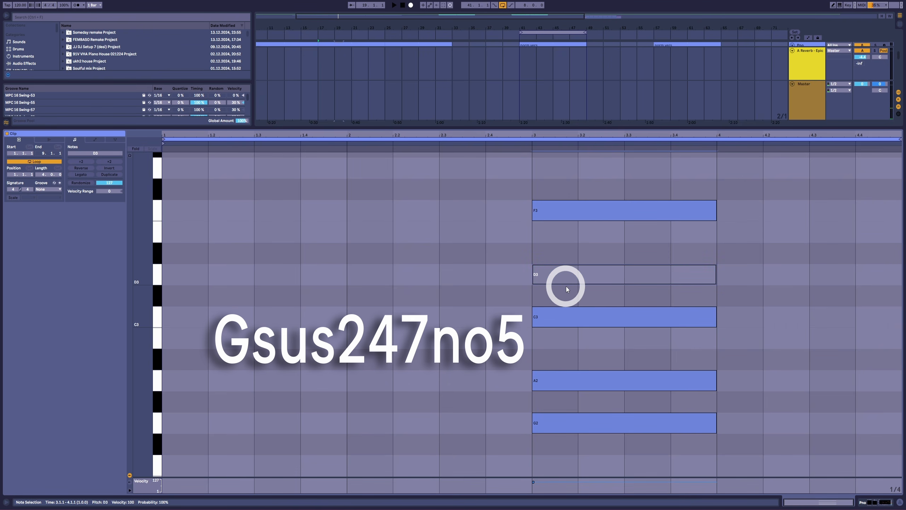
{"action": "key", "text": "Delete"}
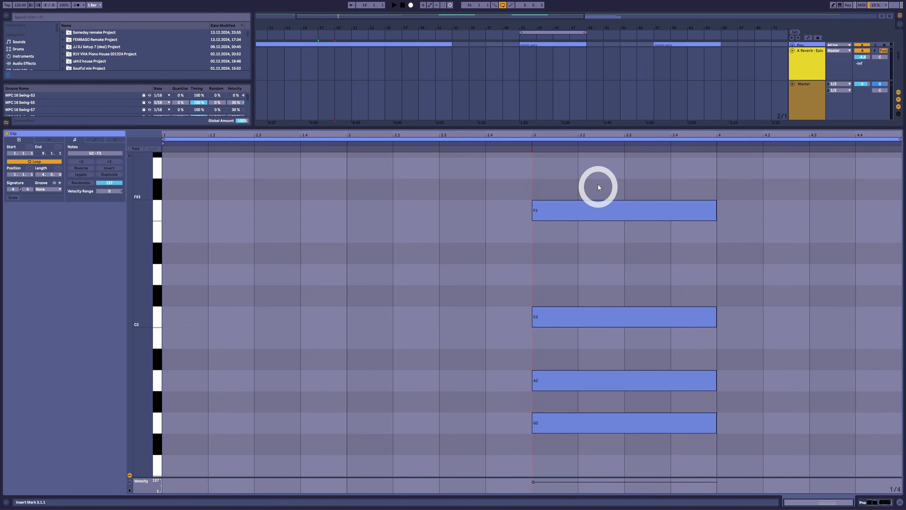
{"action": "left_click_drag", "start_coordinate": [597, 185], "coordinate": [568, 330]}
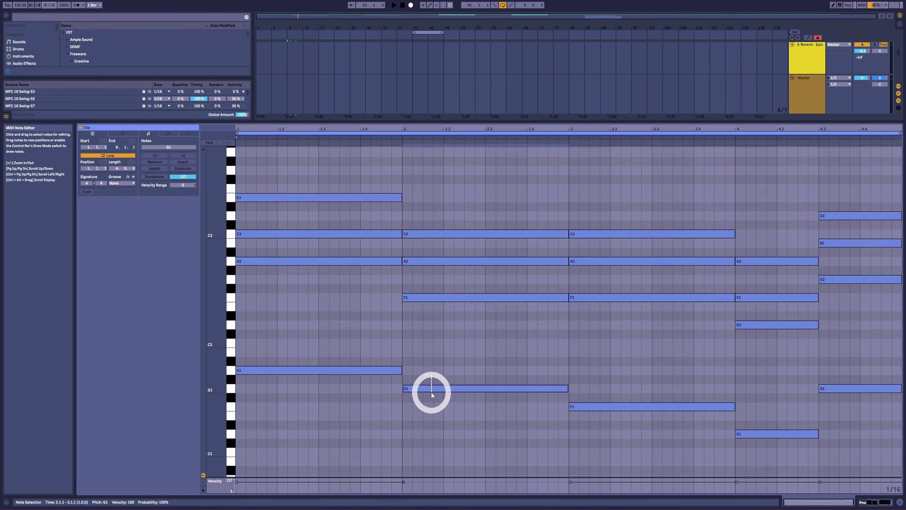
In the progression's second chord, try deleting the G1 bass and raising F2 an octave to F3, then select its notes from A2 to F3.
{"action": "left_click", "coordinate": [429, 286]}
{"action": "left_click_drag", "start_coordinate": [436, 334], "coordinate": [429, 409]}
{"action": "key", "text": "Delete"}
{"action": "left_click_drag", "start_coordinate": [427, 284], "coordinate": [427, 316]}
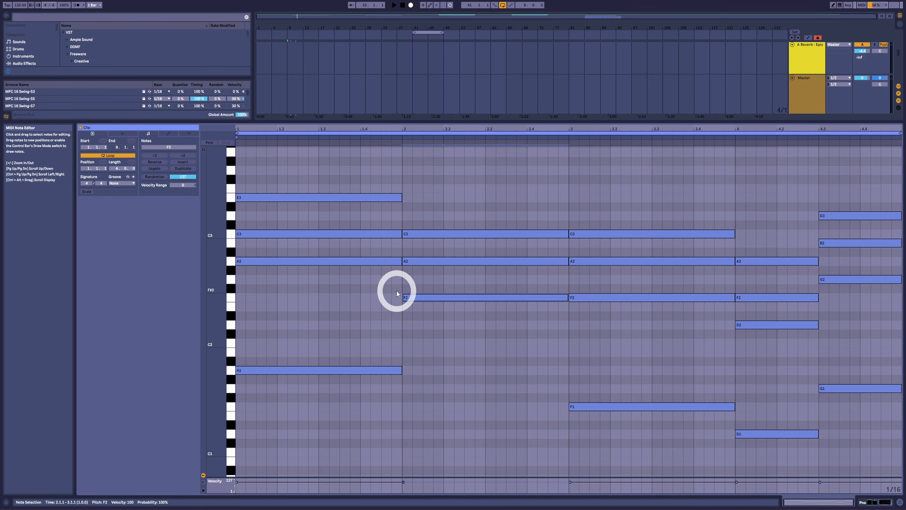
{"action": "key", "text": "shift+Up"}
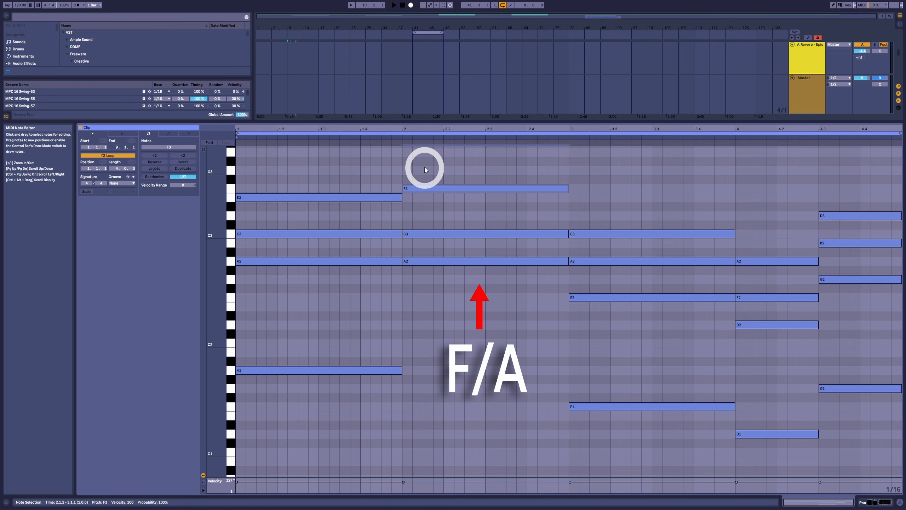
{"action": "left_click_drag", "start_coordinate": [424, 165], "coordinate": [432, 262]}
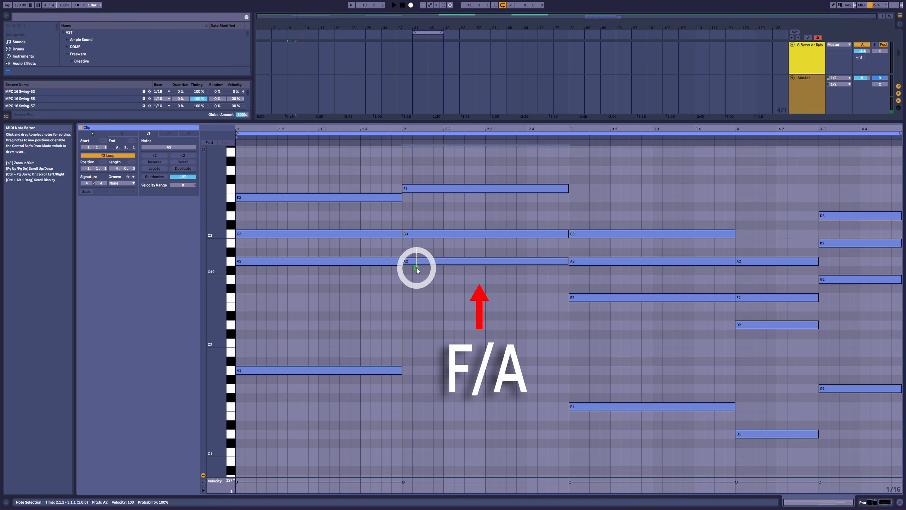
{"action": "left_click_drag", "start_coordinate": [431, 174], "coordinate": [427, 290]}
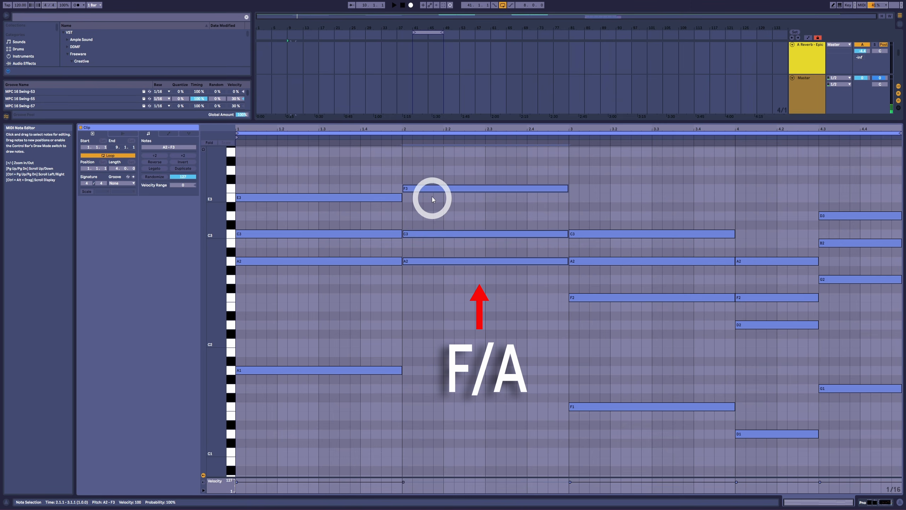
{"action": "left_click_drag", "start_coordinate": [438, 175], "coordinate": [434, 195]}
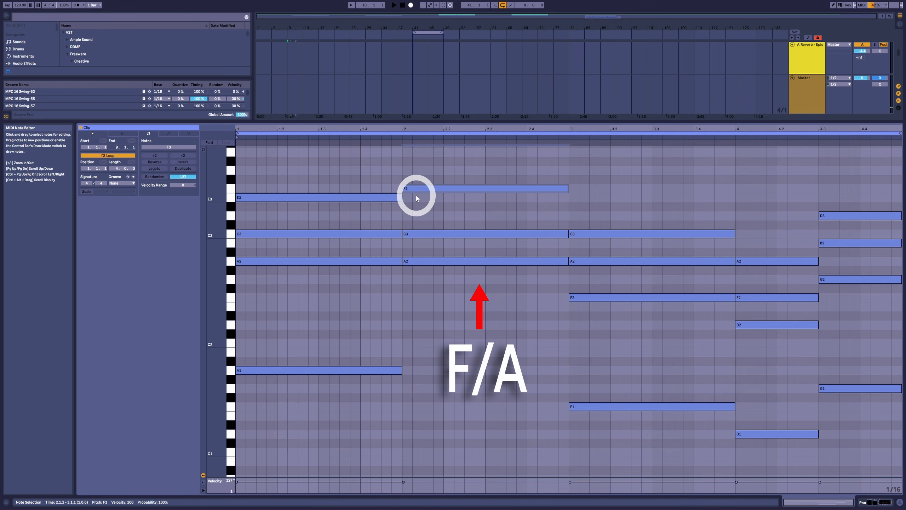
Lower the second chord's F3 an octave to F2 and put the G1 bass back beneath it.
{"action": "key", "text": "shift+Down"}
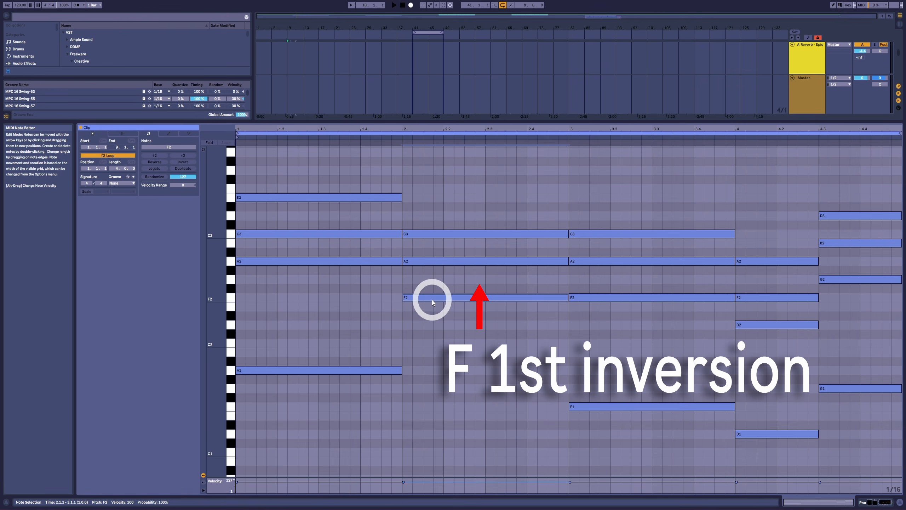
{"action": "left_click_drag", "start_coordinate": [429, 299], "coordinate": [435, 384]}
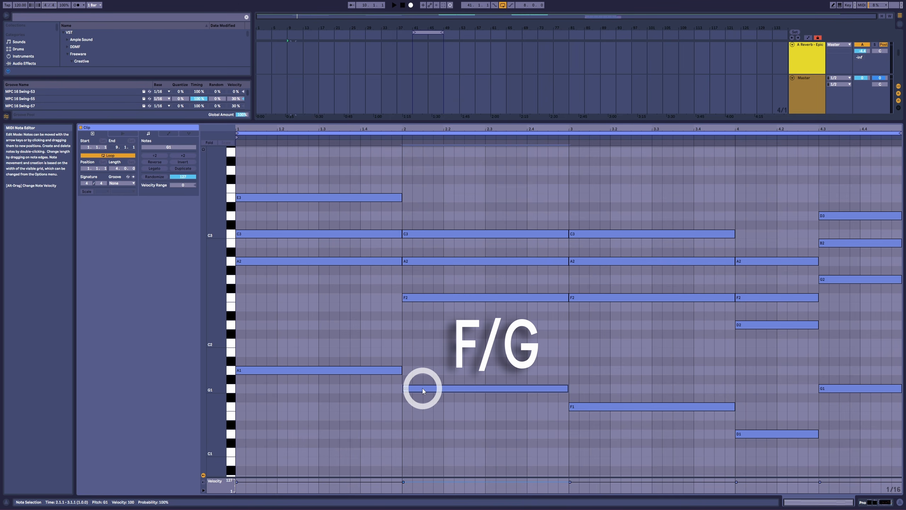
{"action": "left_click_drag", "start_coordinate": [424, 373], "coordinate": [419, 414]}
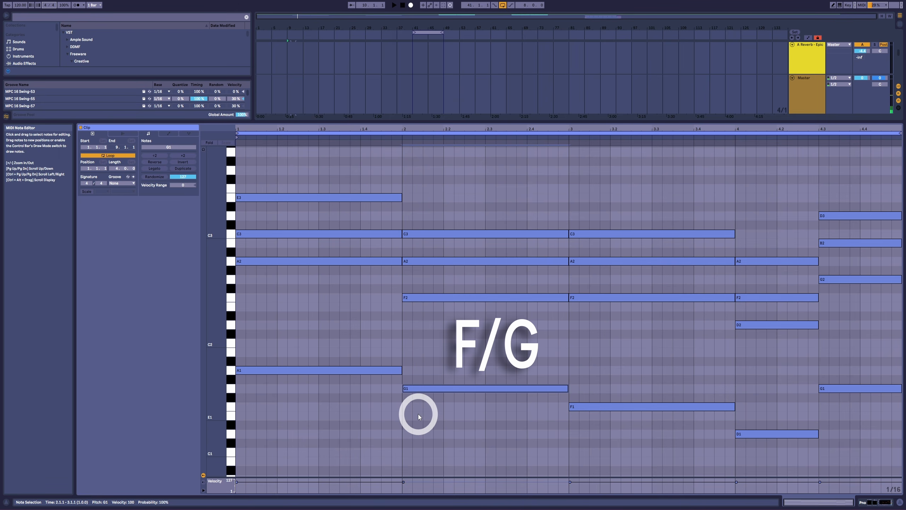
Try extending the second chord upward with E3 and G3 above its C3.
{"action": "left_click", "coordinate": [430, 295]}
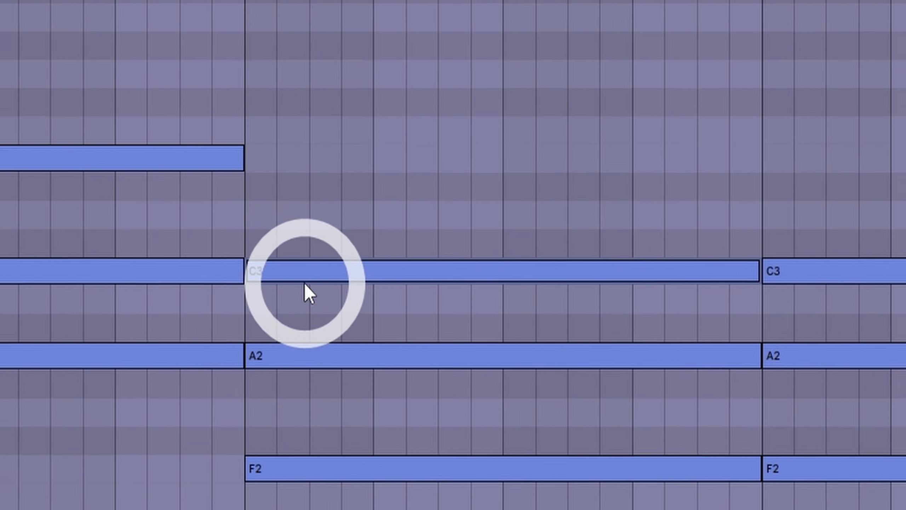
{"action": "left_click_drag", "start_coordinate": [359, 277], "coordinate": [359, 198]}
{"action": "left_click_drag", "start_coordinate": [322, 81], "coordinate": [319, 218]}
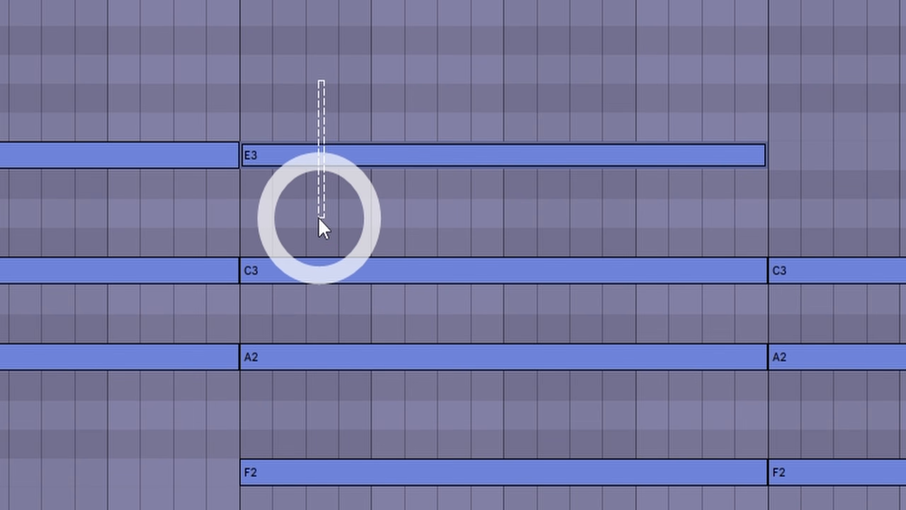
{"action": "left_click_drag", "start_coordinate": [335, 59], "coordinate": [317, 509]}
{"action": "left_click", "coordinate": [319, 509]}
{"action": "left_click", "coordinate": [368, 88]}
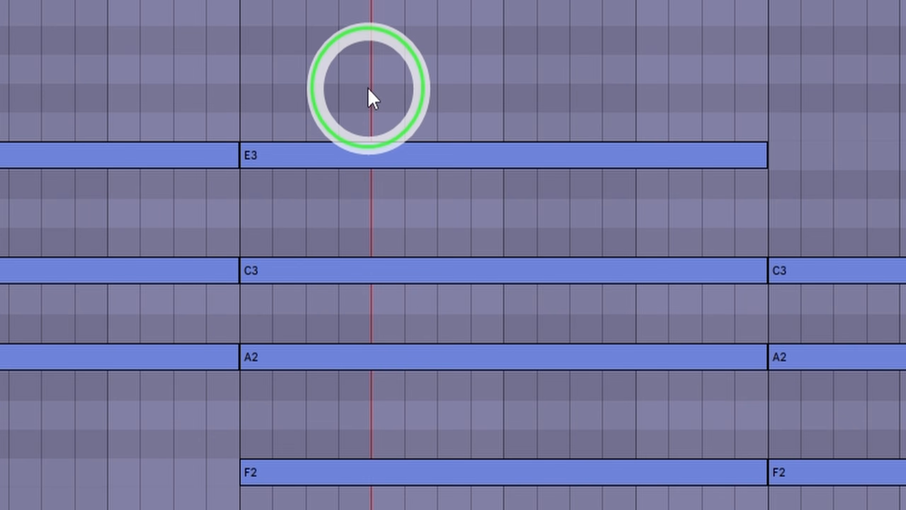
{"action": "left_click_drag", "start_coordinate": [344, 145], "coordinate": [332, 187]}
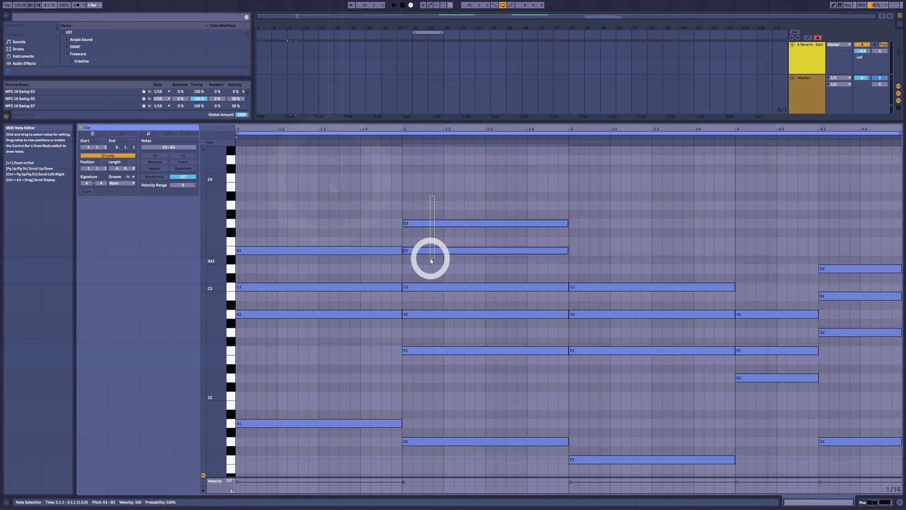
Delete the added E3 and G3, try the G1 bass two octaves higher at G3, and select the chord from F2 to G3.
{"action": "key", "text": "Delete"}
{"action": "left_click", "coordinate": [434, 440]}
{"action": "key", "text": "shift+Up"}
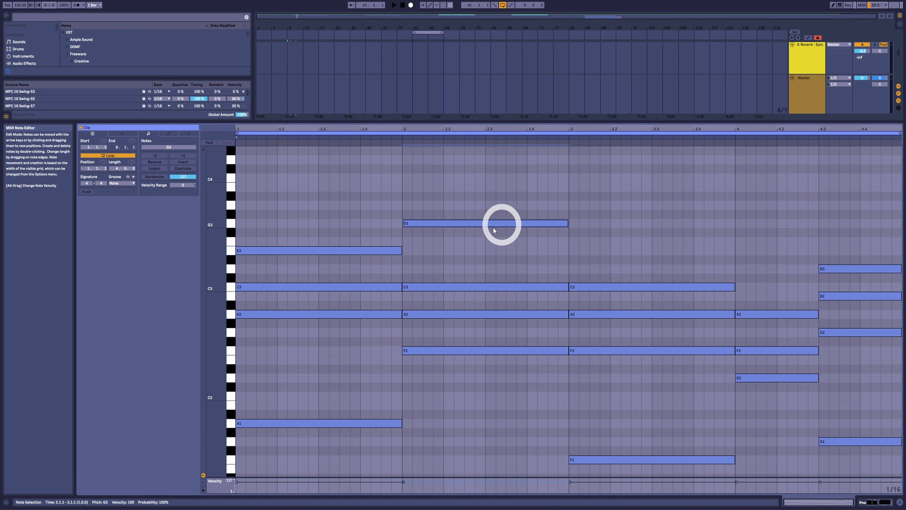
{"action": "left_click_drag", "start_coordinate": [417, 254], "coordinate": [497, 379]}
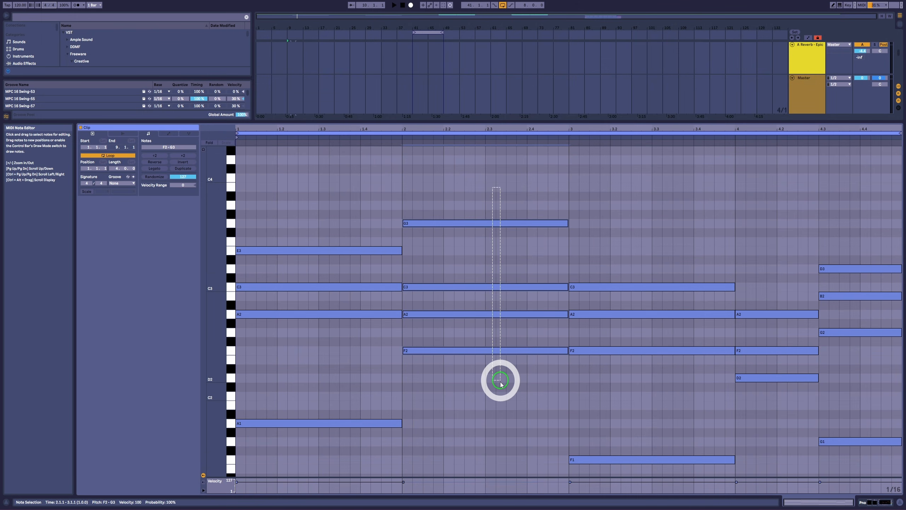
Lower the second chord's G3 two octaves back to G1.
{"action": "left_click", "coordinate": [443, 224]}
{"action": "key", "text": "shift+Down"}
{"action": "key", "text": "shift+Down"}
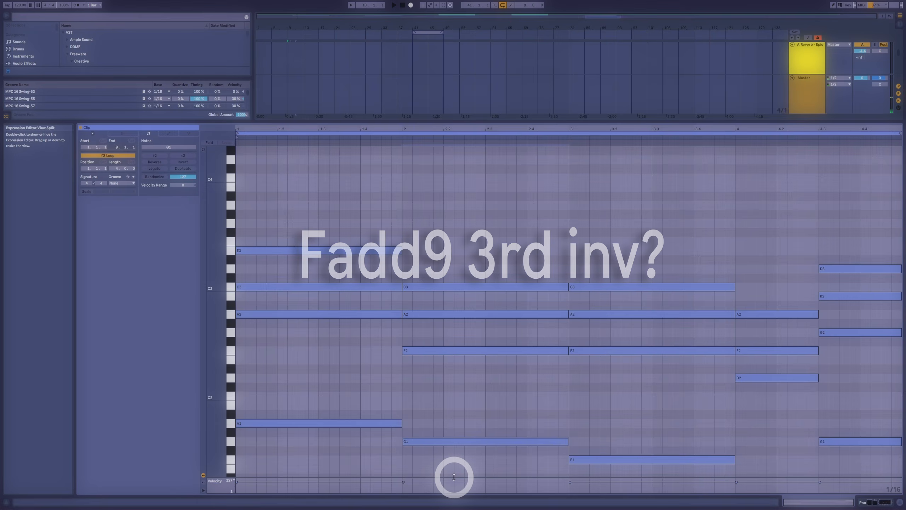
Try raising the second chord's G1 bass an octave to G2, between F2 and A2, and undo the move.
{"action": "left_click", "coordinate": [437, 442]}
{"action": "left_click", "coordinate": [438, 442]}
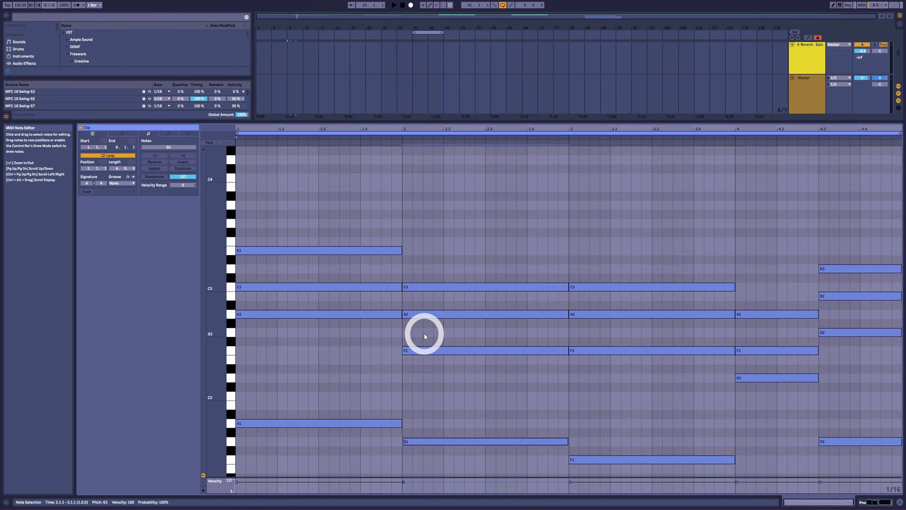
{"action": "left_click_drag", "start_coordinate": [455, 441], "coordinate": [430, 336]}
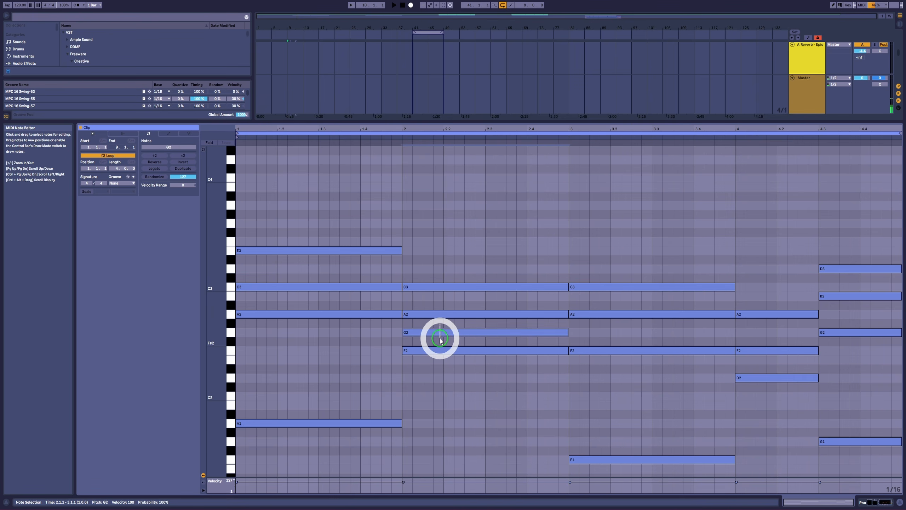
{"action": "key", "text": "ctrl+z"}
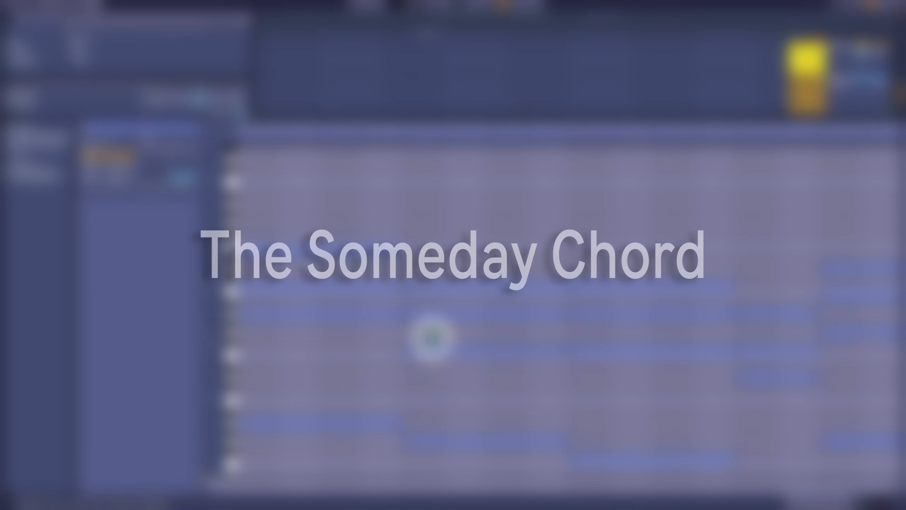